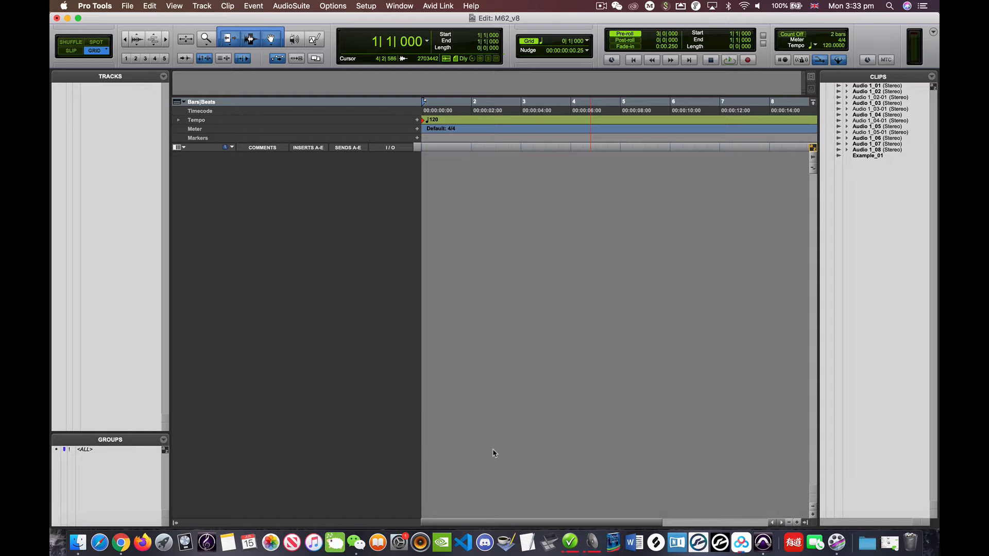
# Create one stereo audio track, name it NTW and arm it for recording
pyautogui.press('super+shift+n')
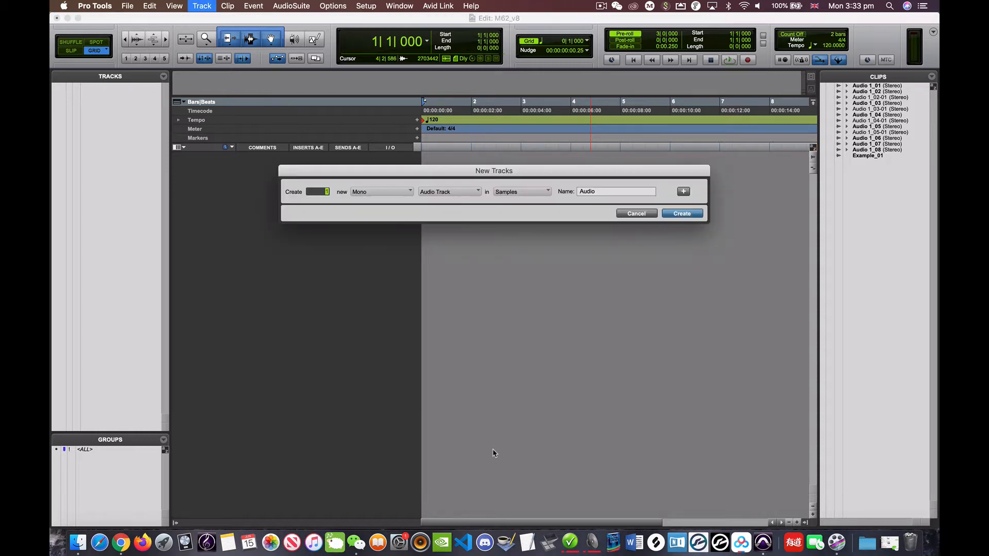
pyautogui.press('super+Up')
pyautogui.press('Return')
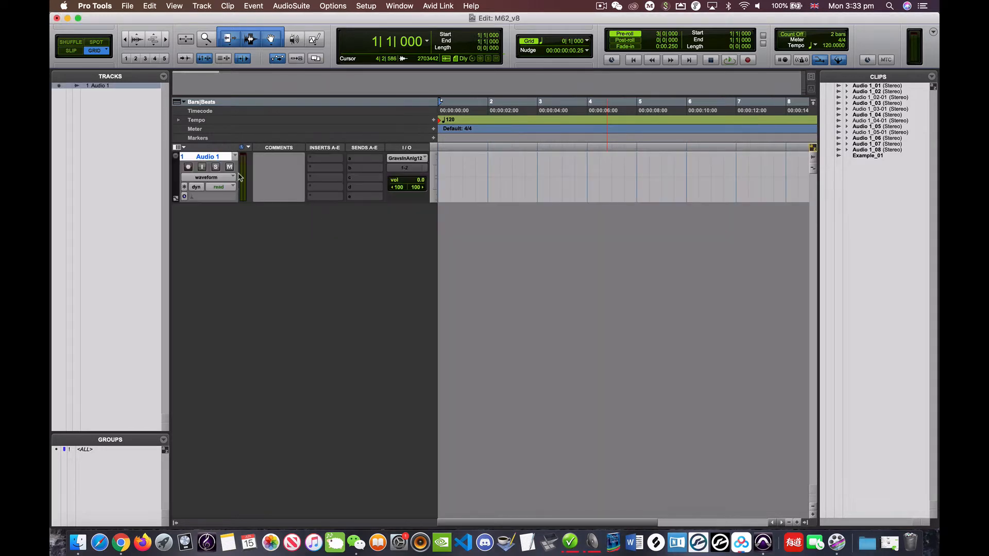
pyautogui.doubleClick(211, 157)
pyautogui.write('NTW')
pyautogui.press('Return')
pyautogui.press('shift+super+n')
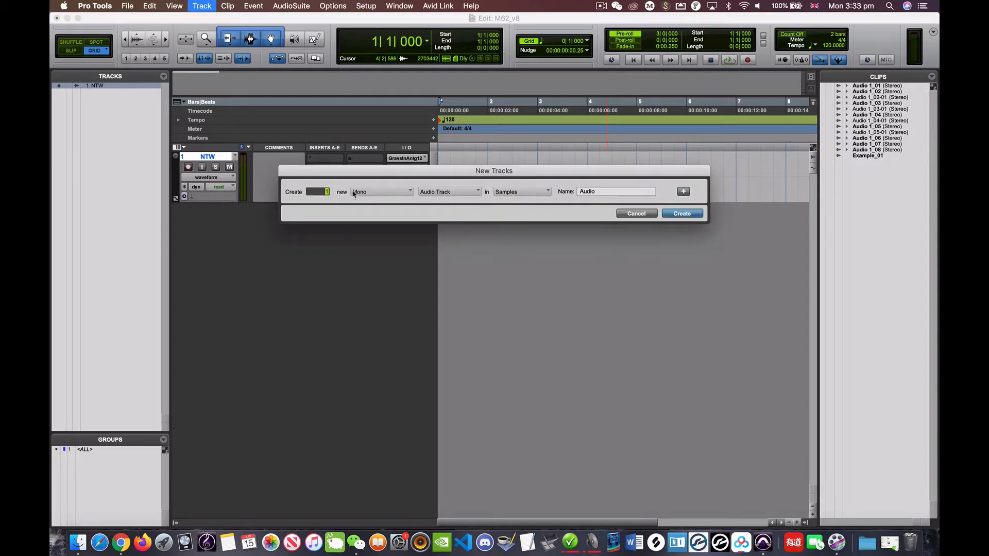
pyautogui.press('Escape')
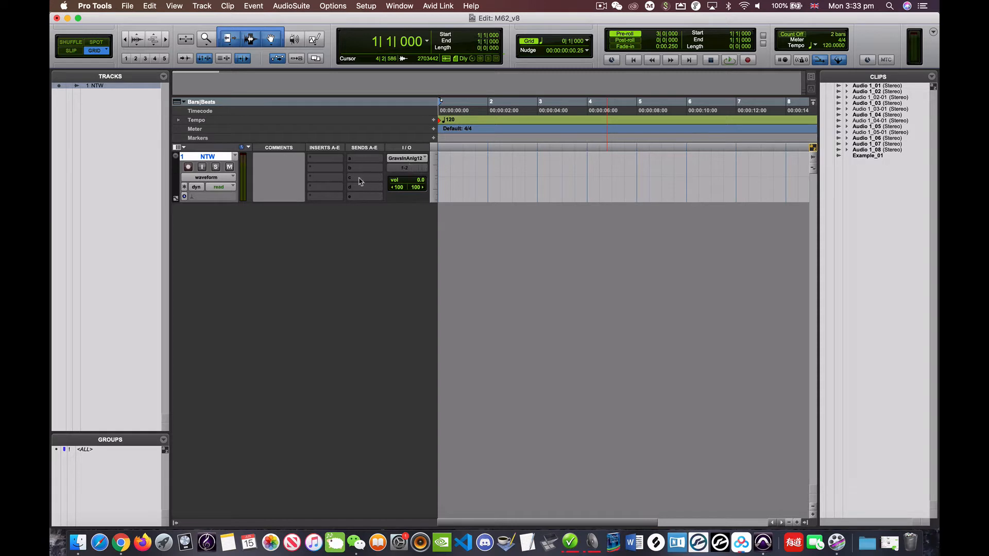
pyautogui.click(189, 167)
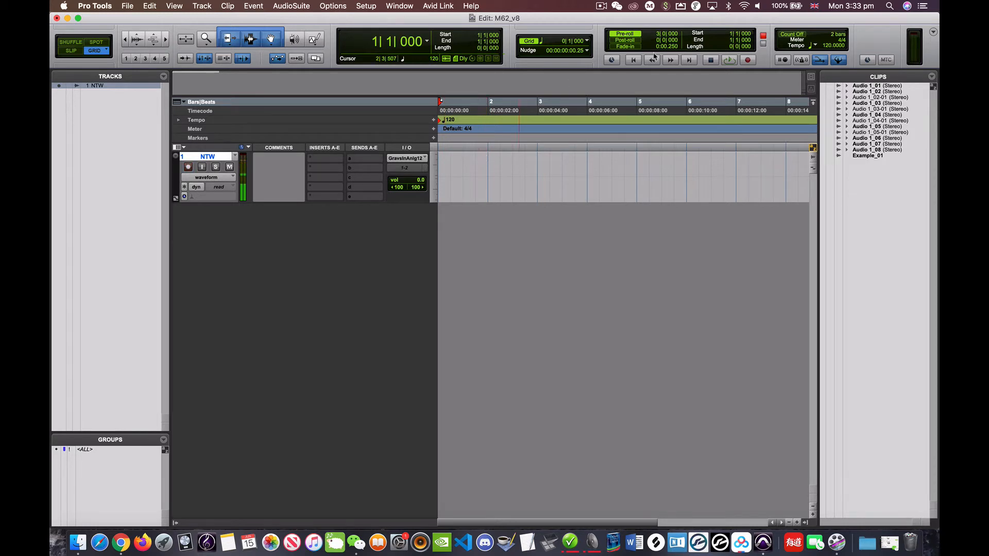
pyautogui.click(744, 60)
pyautogui.press('space')
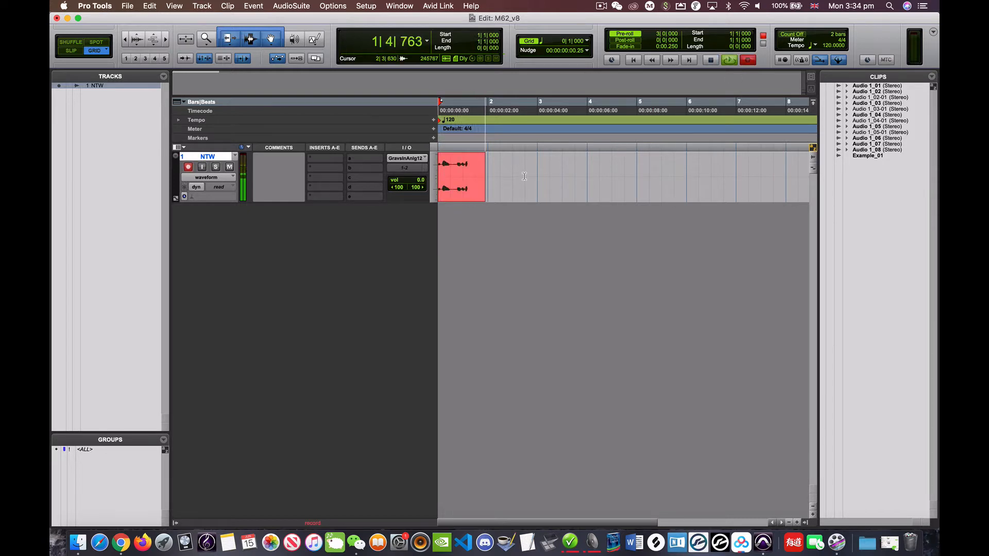
pyautogui.press('space')
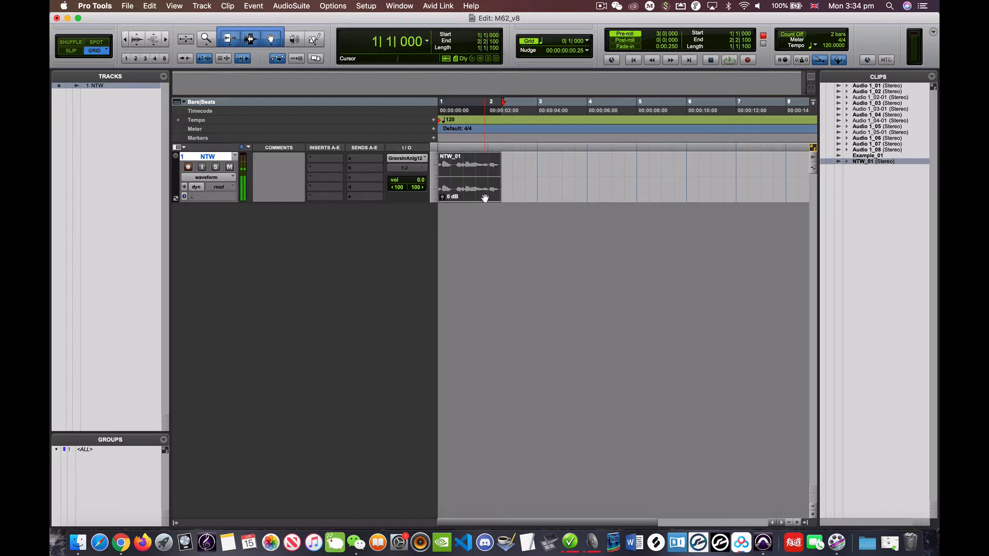
pyautogui.press('super+z')
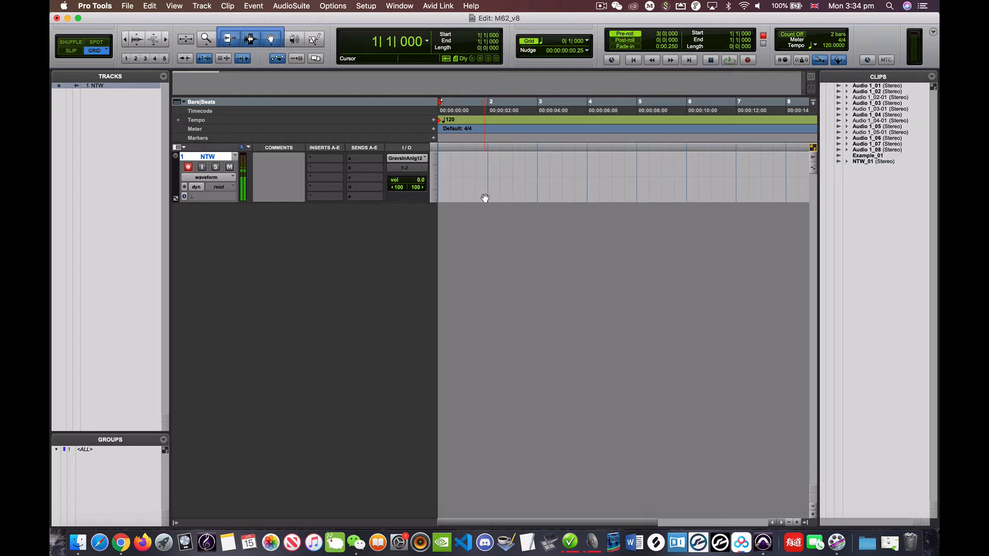
# Record a take about five bars long on the NTW track and add a new playlist named NTW.TK2
pyautogui.press('super+space')
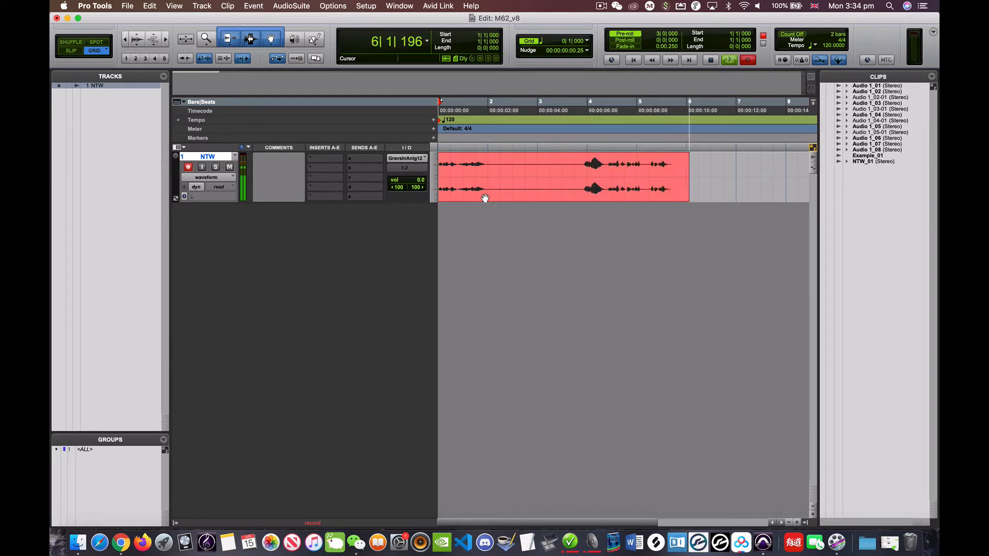
pyautogui.press('space')
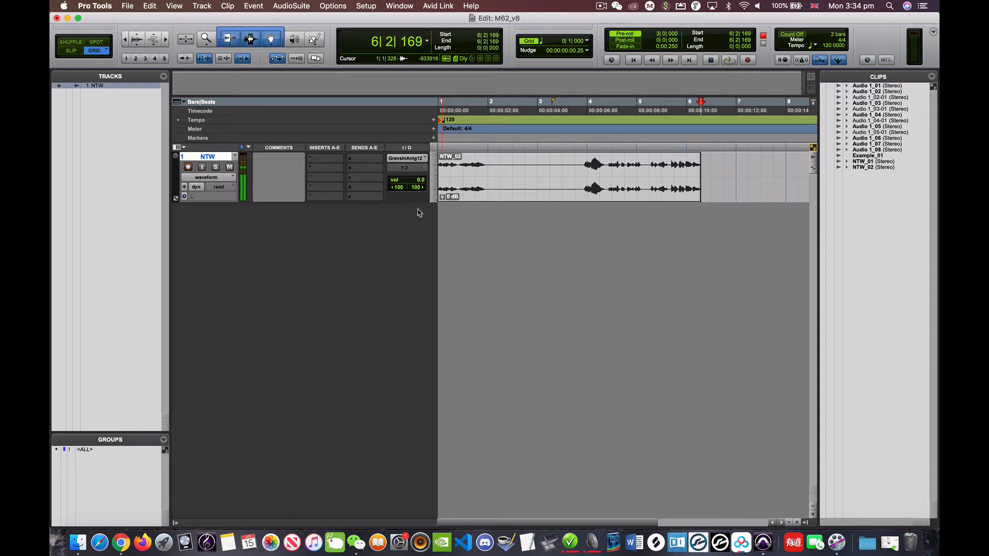
pyautogui.click(235, 158)
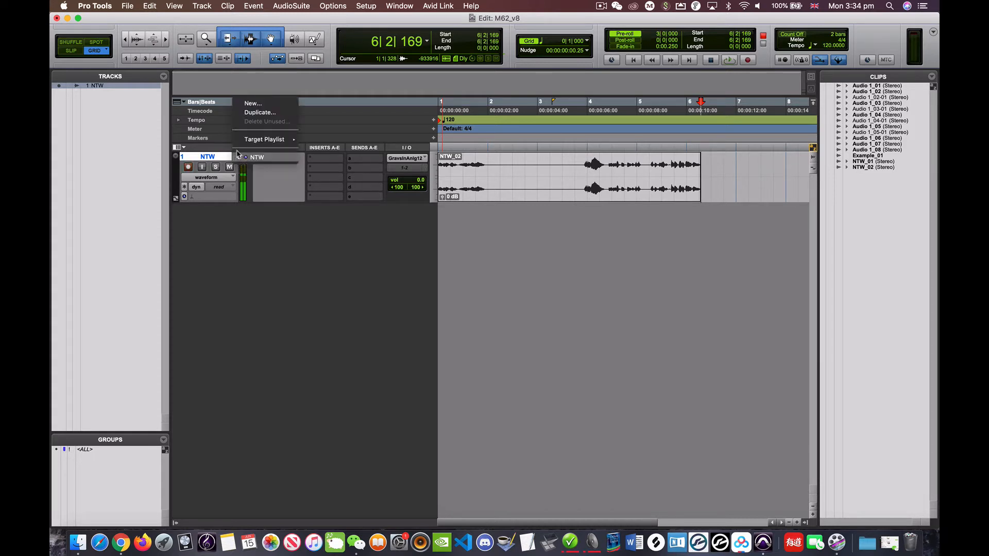
pyautogui.click(251, 105)
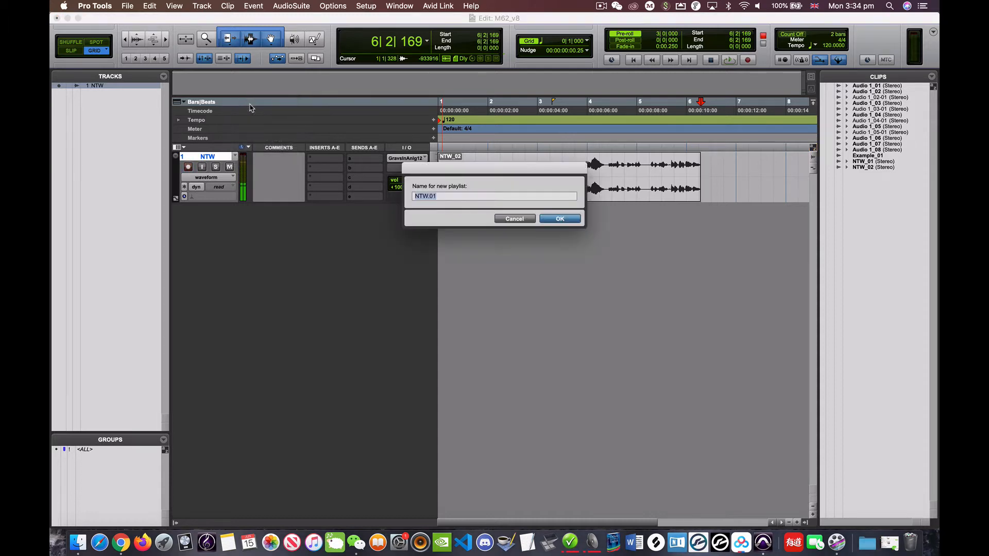
pyautogui.press('BackSpace')
pyautogui.press('BackSpace')
pyautogui.write('TK2')
pyautogui.press('Return')
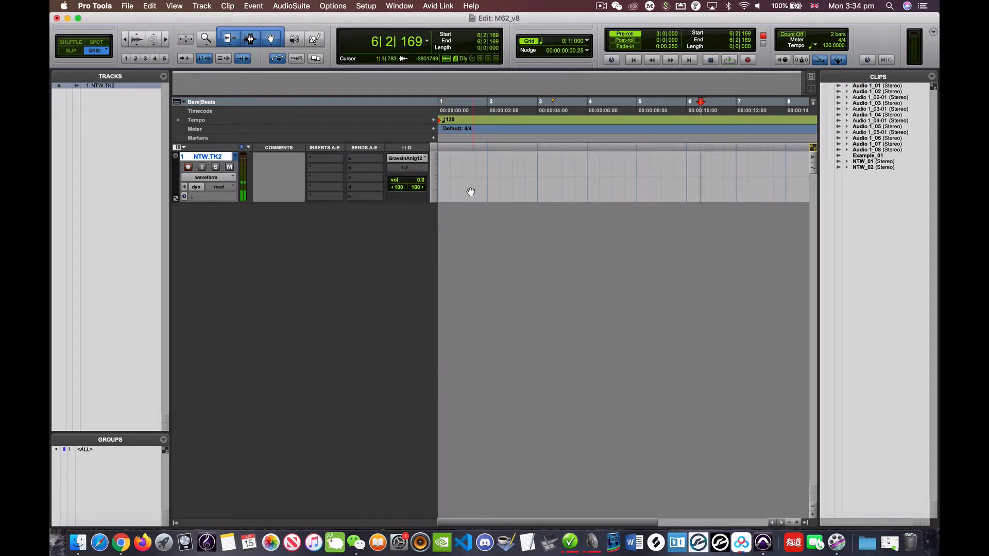
# Switch the track to the NTW playlist to view its take and return to the NTW.TK2 playlist
pyautogui.click(234, 156)
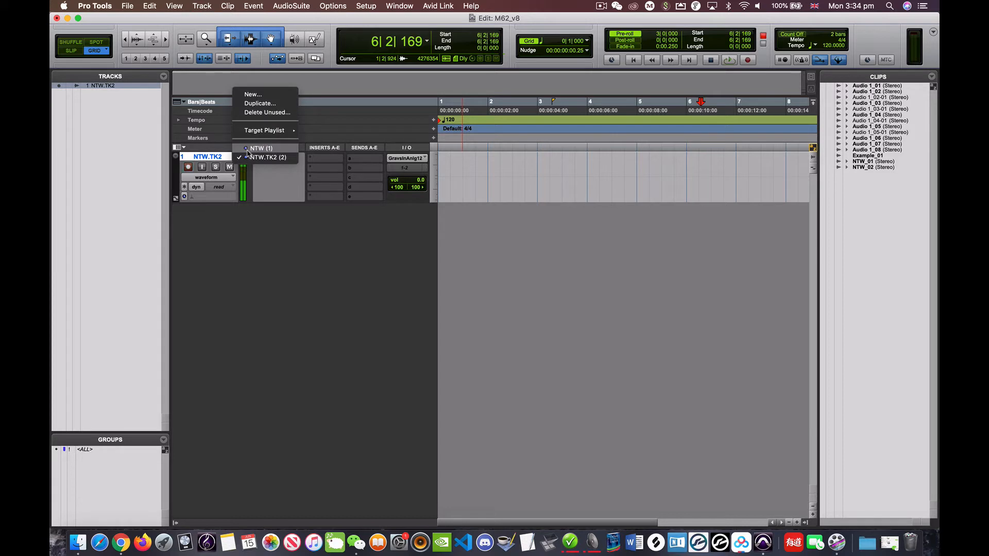
pyautogui.click(248, 149)
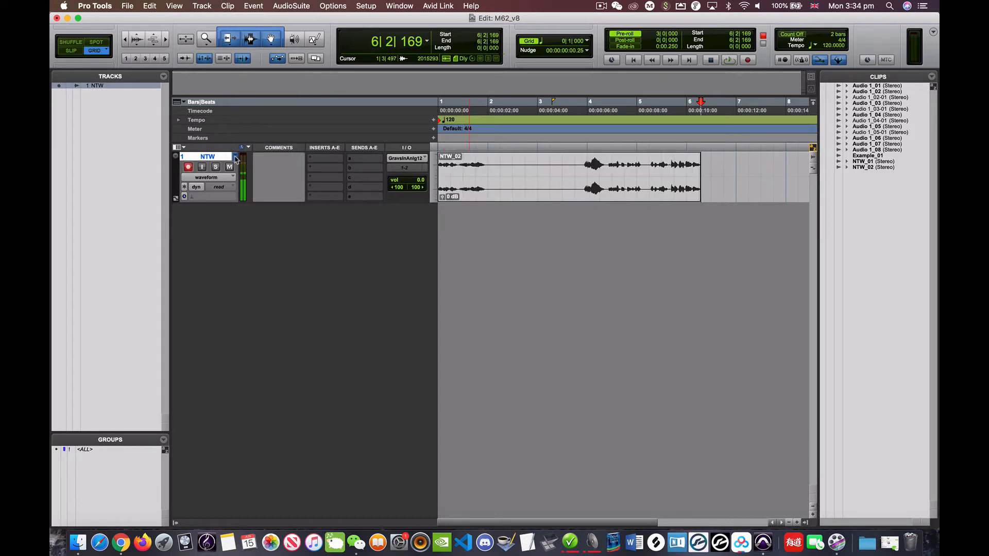
pyautogui.click(236, 157)
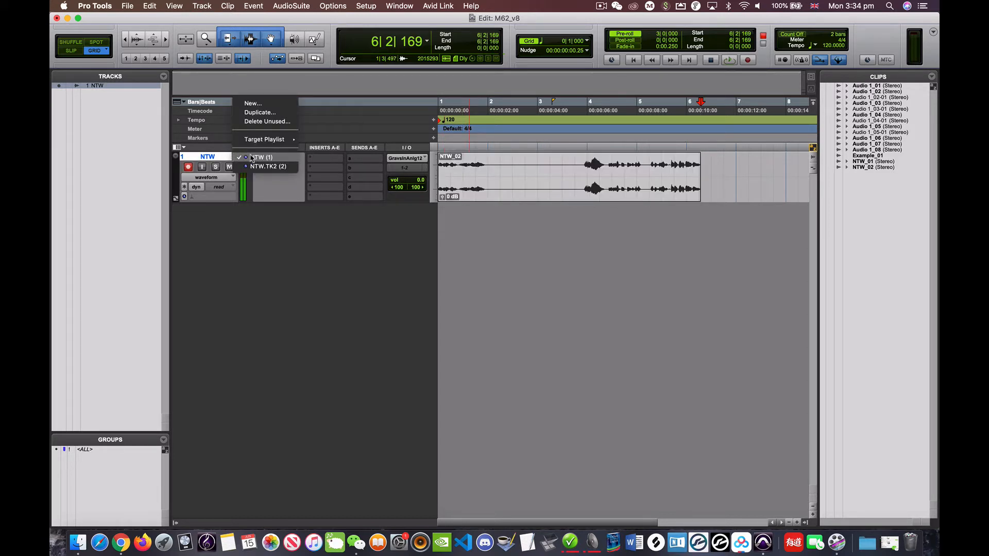
pyautogui.click(236, 160)
pyautogui.click(235, 160)
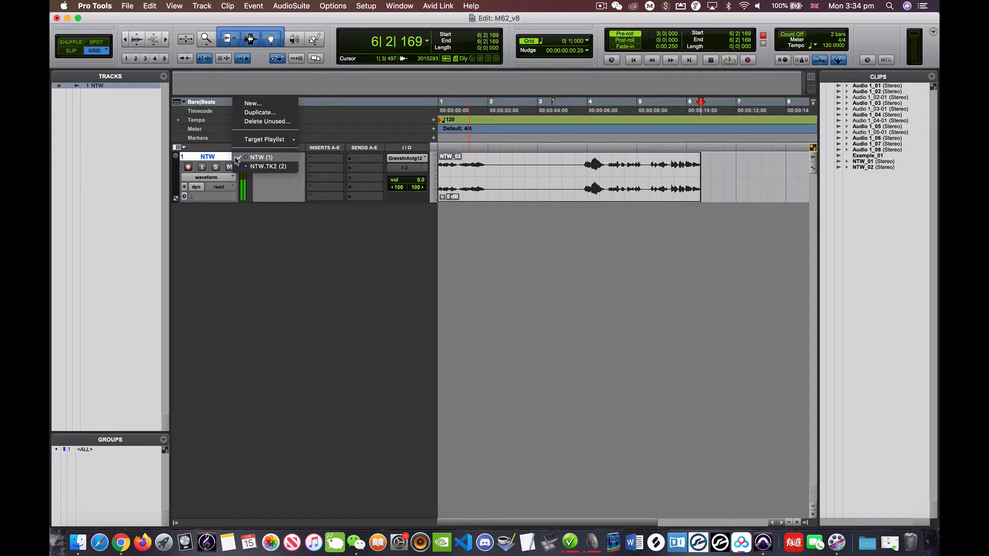
pyautogui.click(262, 166)
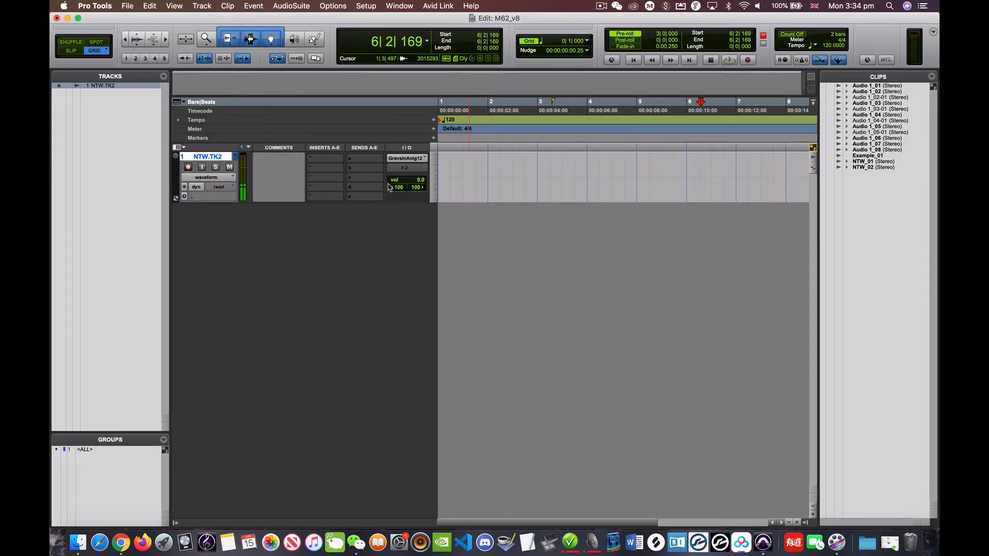
# Record a second take about three bars long from the session start on the NTW.TK2 playlist
pyautogui.press('space')
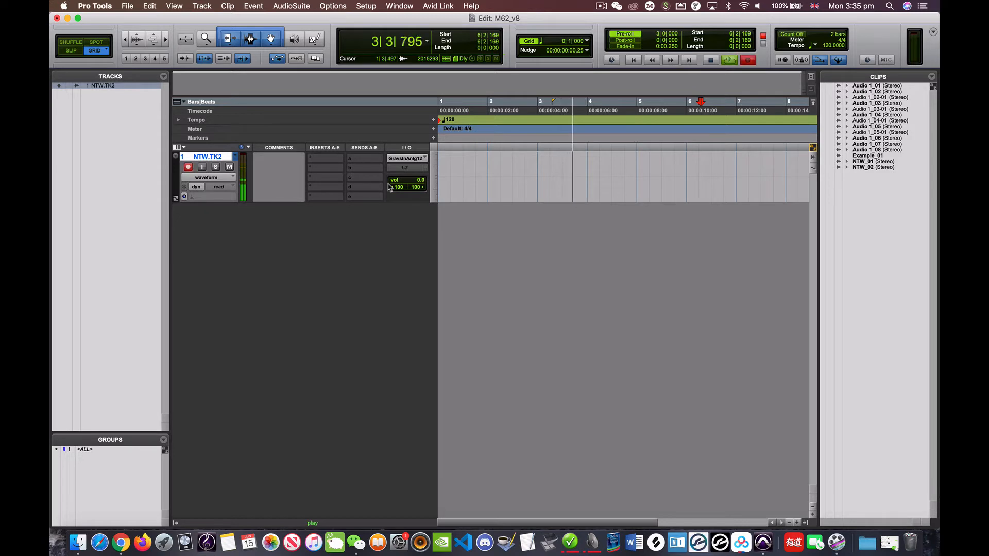
pyautogui.press('Return')
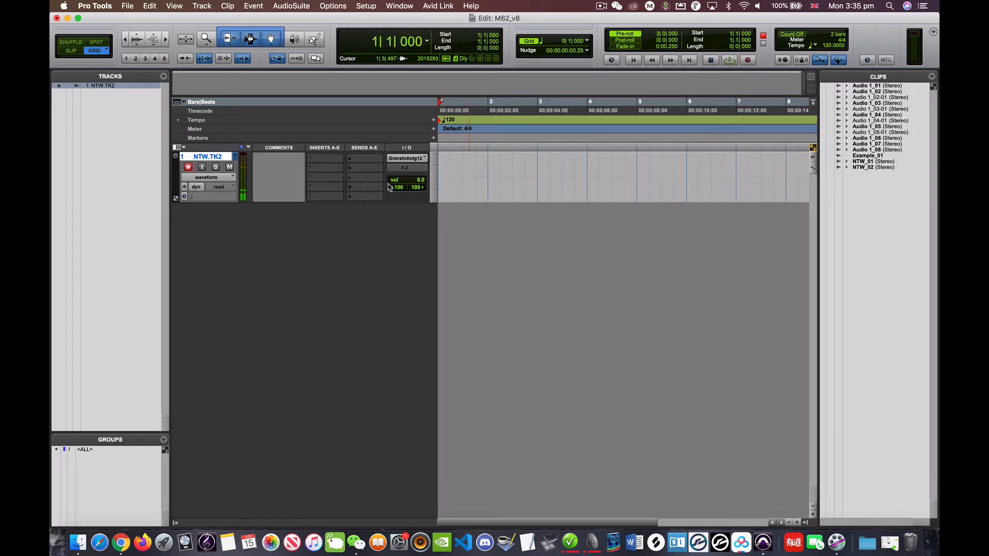
pyautogui.press('super+space')
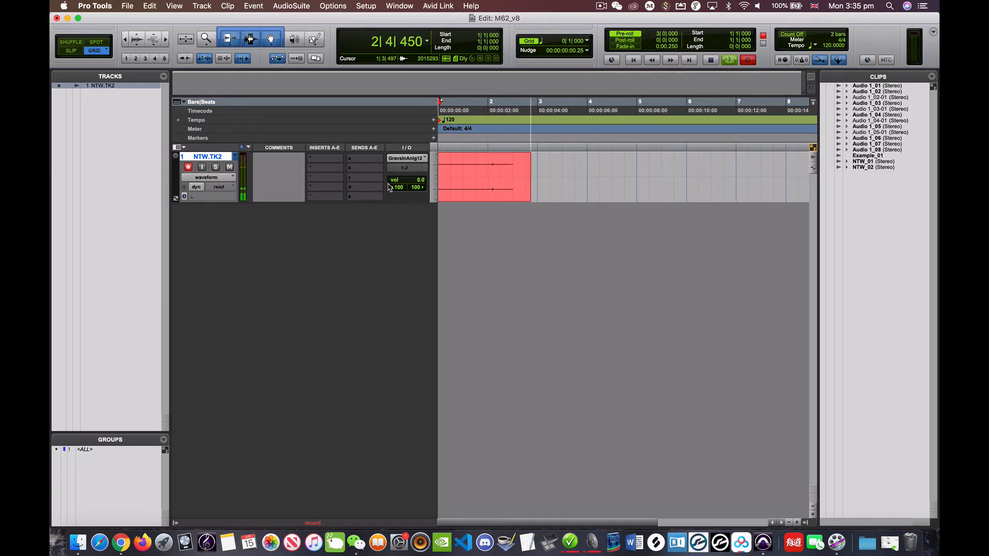
pyautogui.press('space')
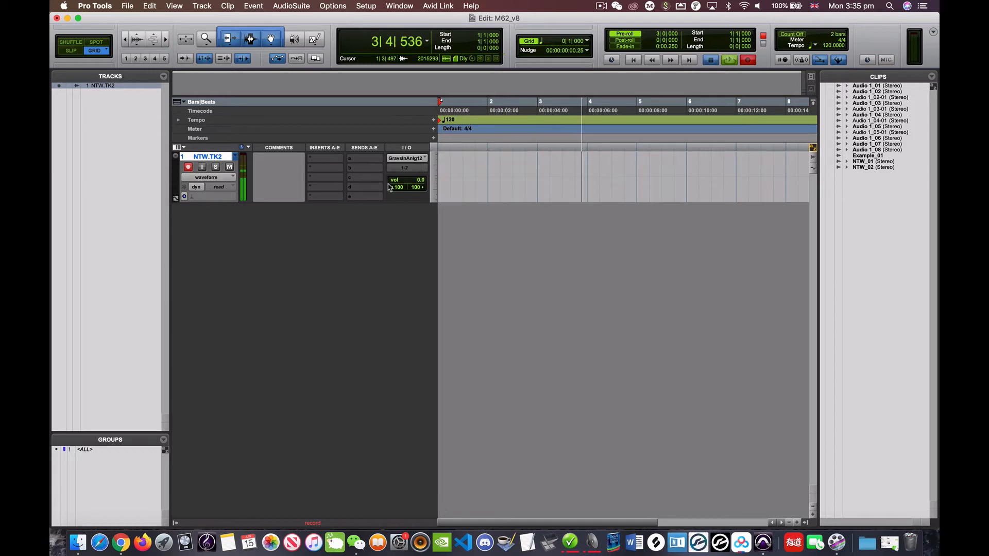
# Compare the takes by switching between the NTW and NTW.TK2 playlists, ending on NTW.TK2
pyautogui.click(237, 156)
pyautogui.click(250, 149)
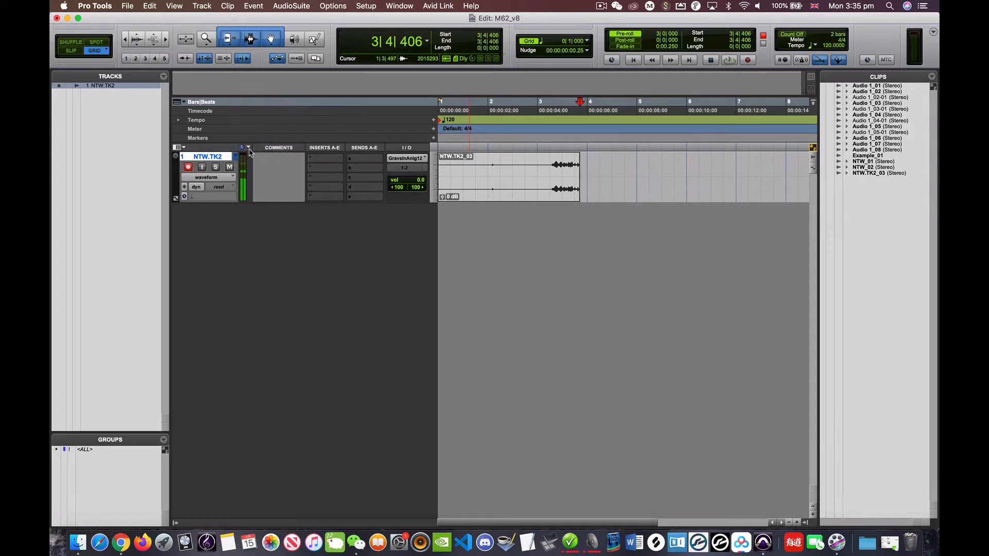
pyautogui.click(238, 156)
pyautogui.click(253, 167)
# Set the track view to playlists to show the alternate takes in lanes under the main track
pyautogui.click(176, 159)
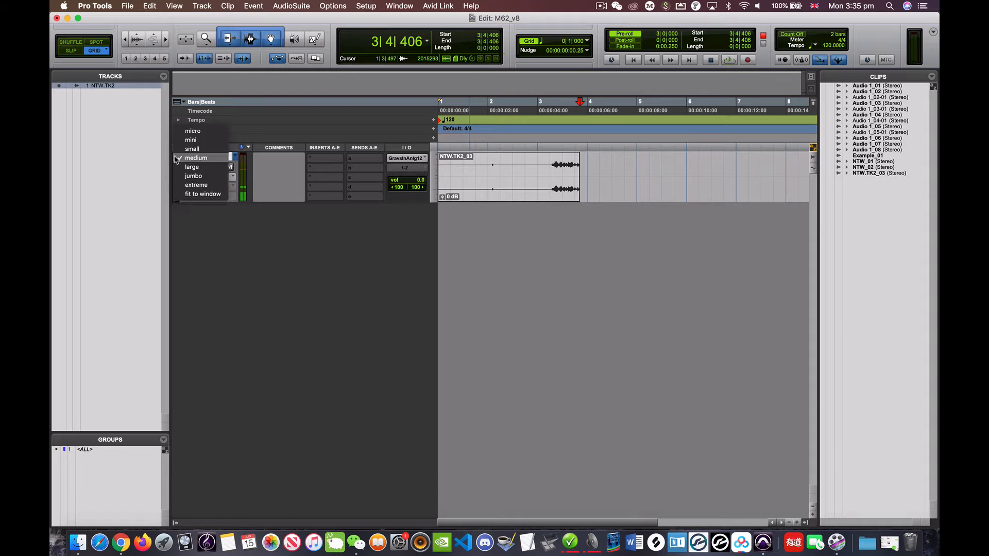
pyautogui.click(244, 145)
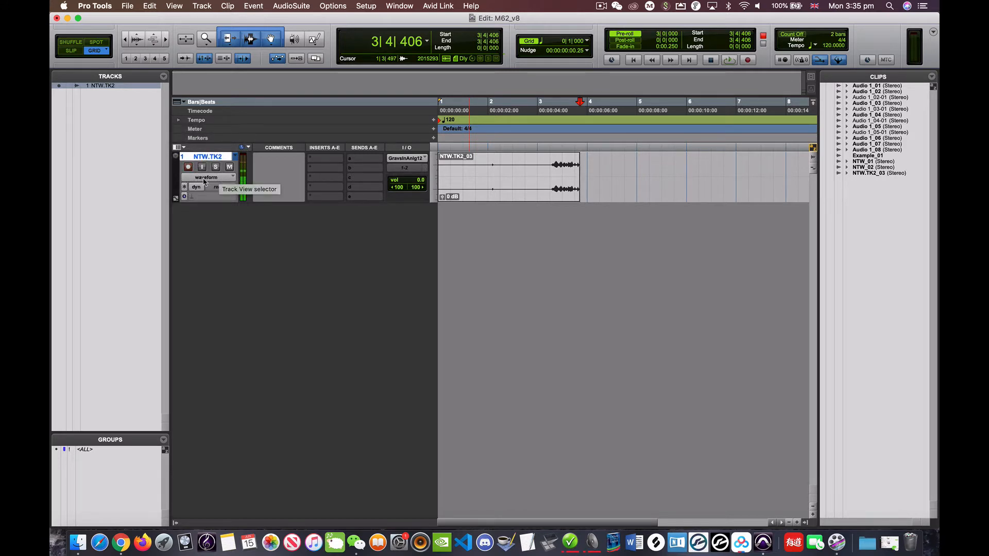
pyautogui.click(230, 180)
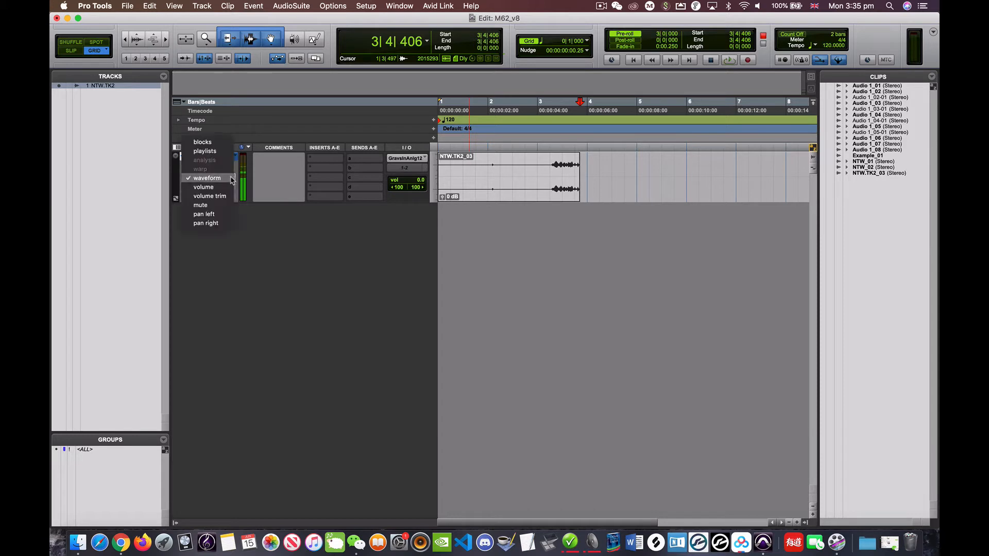
pyautogui.click(206, 151)
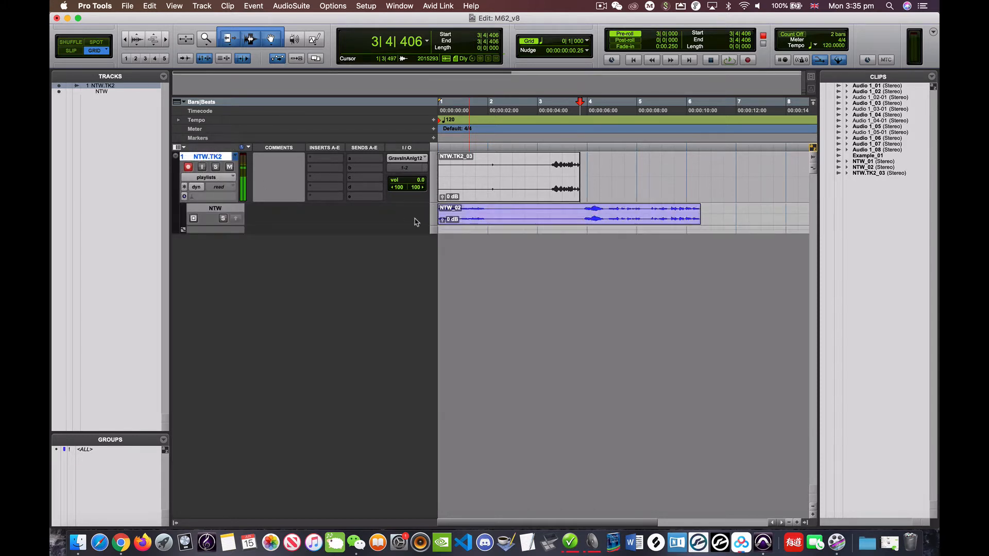
# Create a new empty playlist on the track with the suggested name NTW.TK2.01
pyautogui.click(236, 157)
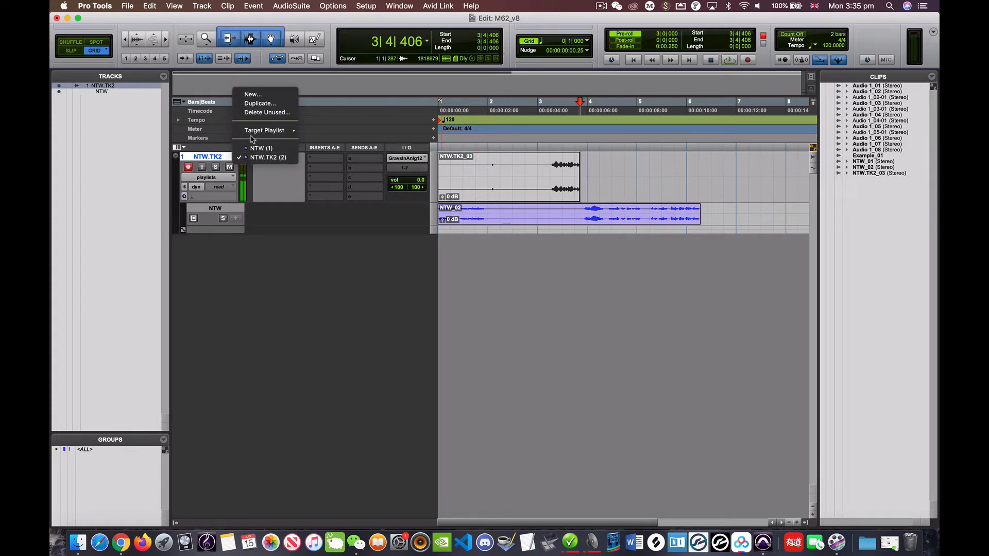
pyautogui.click(254, 97)
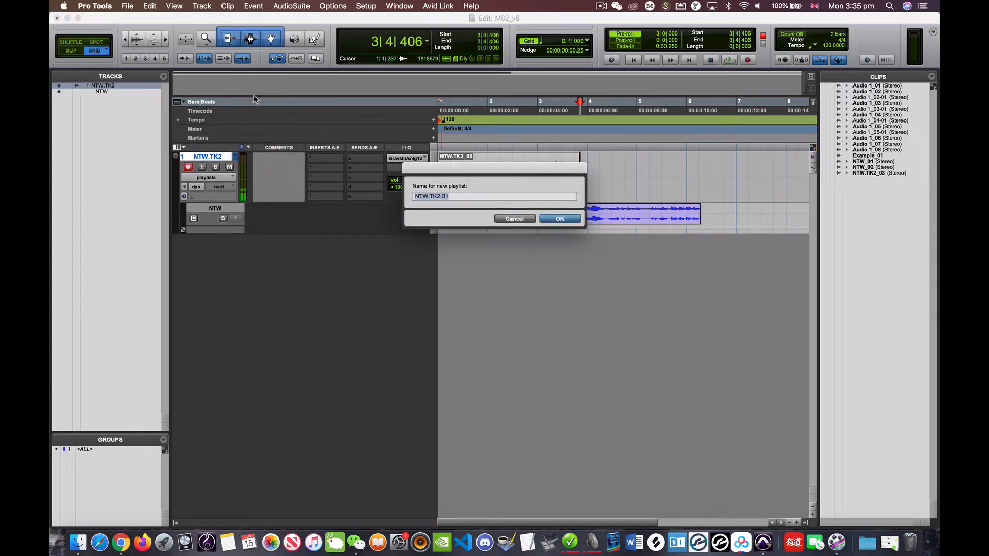
pyautogui.click(551, 221)
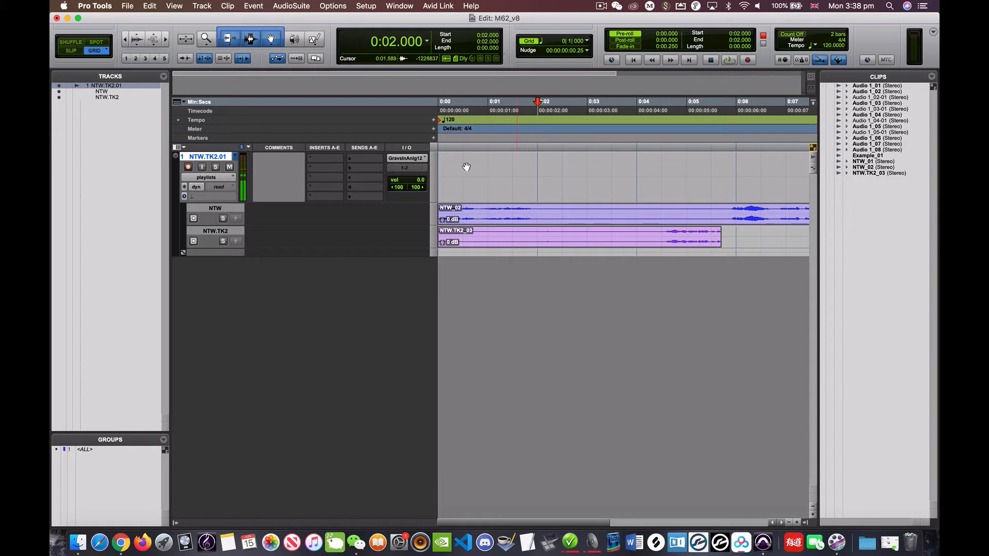
# Change the edit mode from Grid to Slip for free positioning on the timeline
pyautogui.press('t')
pyautogui.press('t')
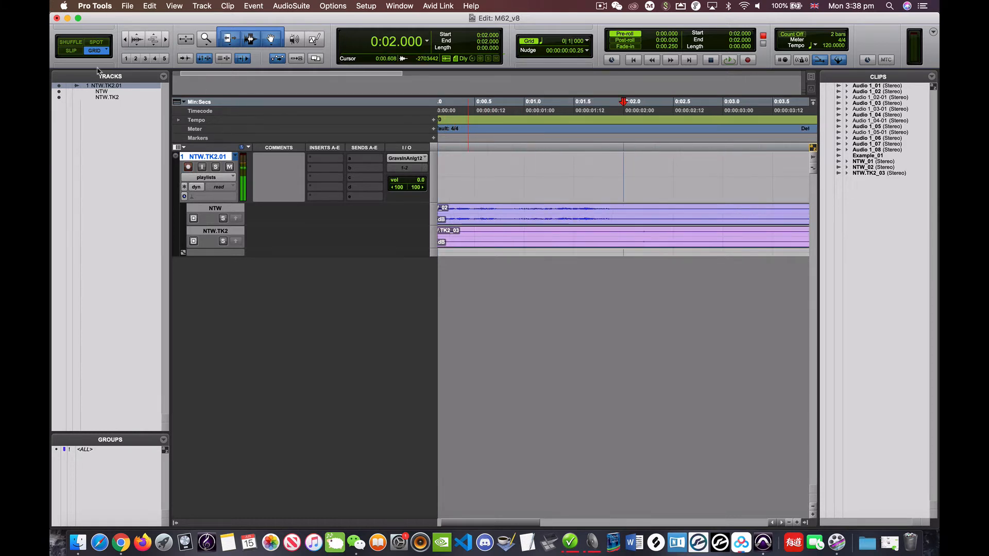
pyautogui.click(76, 51)
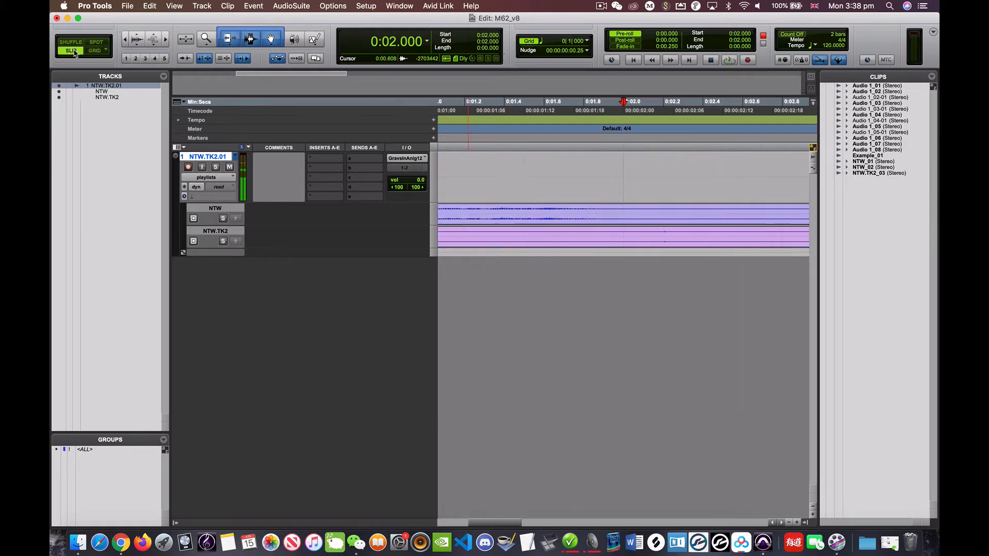
# Split the NTW lane's clip at 0:01.890, where the first phrase of the waveform ends
pyautogui.hscroll(-5, 492, 219)
pyautogui.click(480, 213)
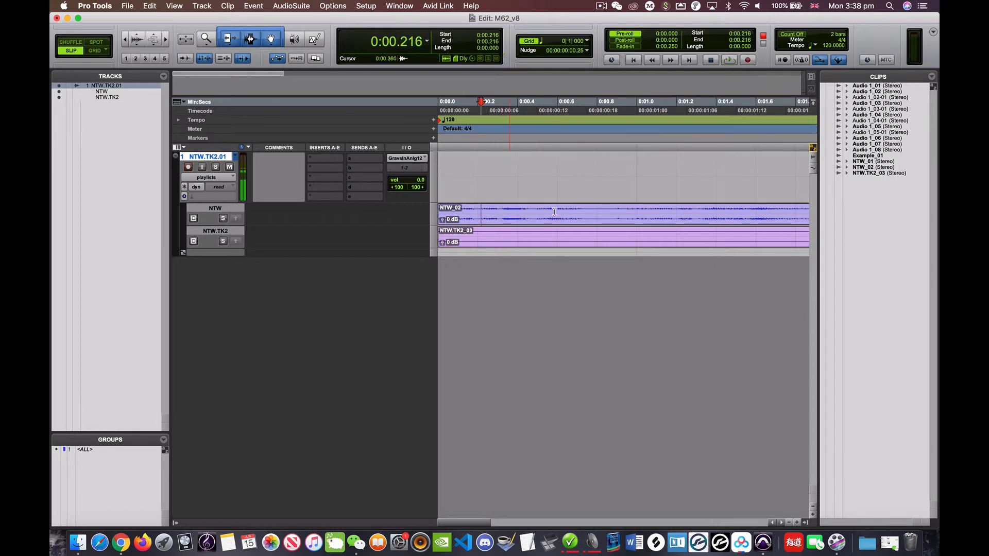
pyautogui.click(556, 212)
pyautogui.click(812, 514)
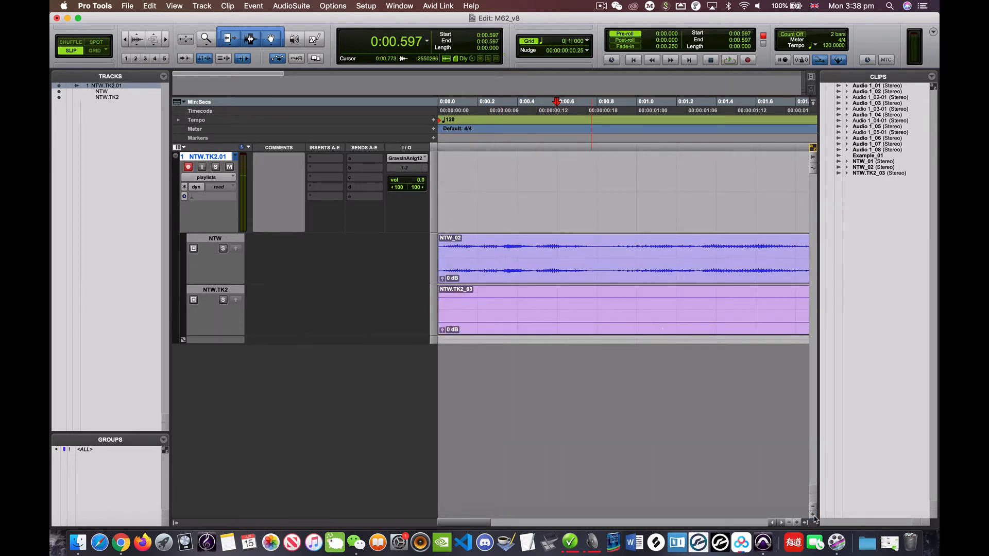
pyautogui.click(589, 240)
pyautogui.click(576, 241)
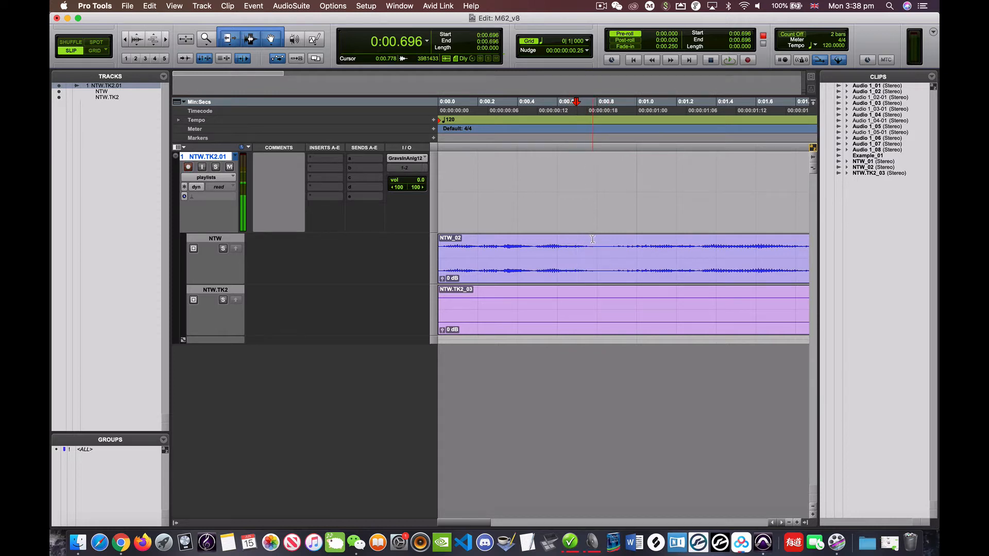
pyautogui.click(596, 243)
pyautogui.press('super+bracketleft')
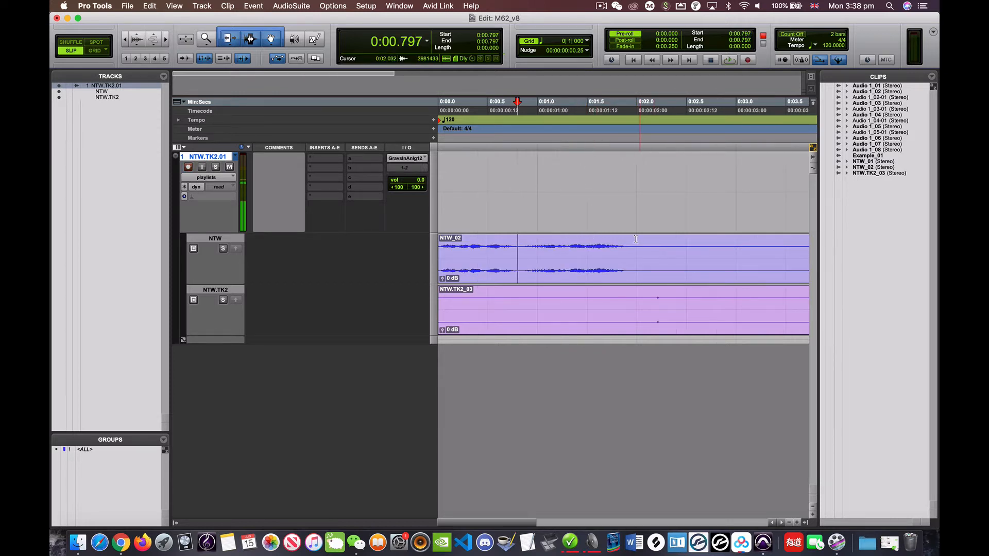
pyautogui.click(627, 242)
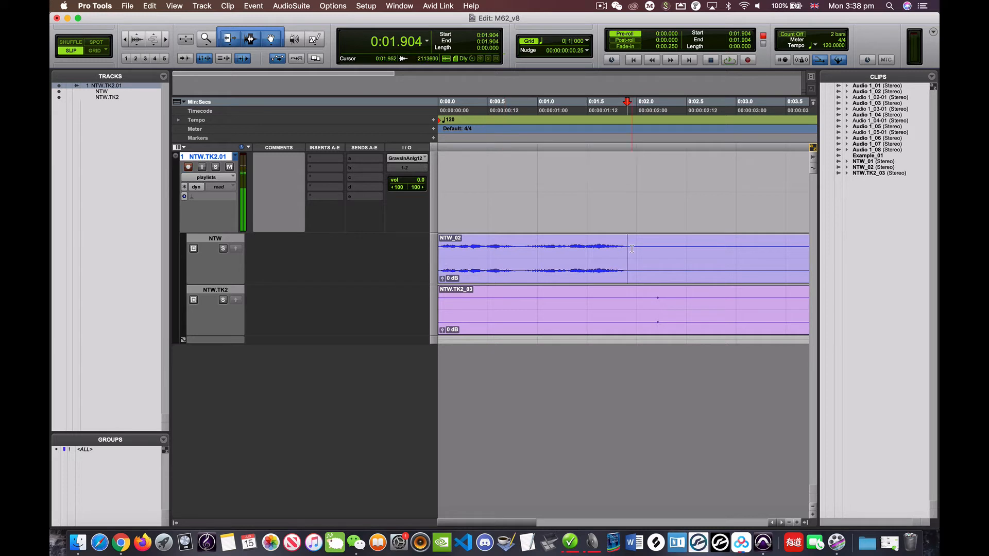
pyautogui.press('super+bracketright')
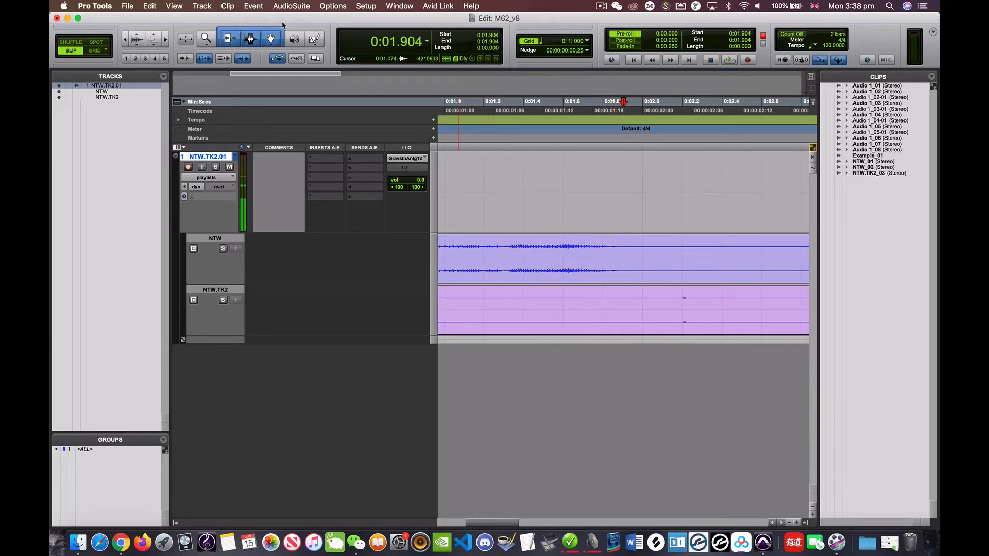
pyautogui.click(620, 243)
pyautogui.press('super+e')
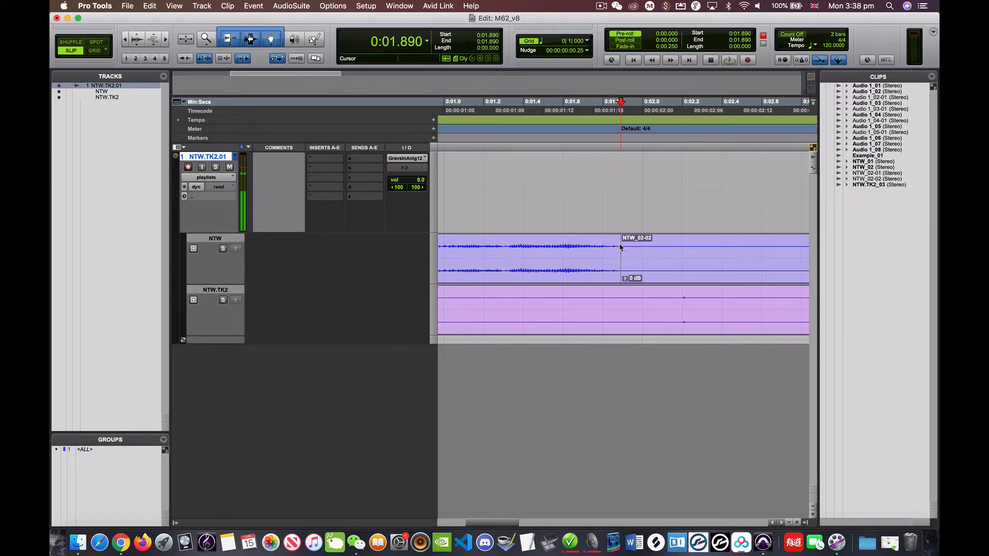
# Try copying the segment before the split in the NTW lane up to the empty main playlist
pyautogui.press('super+bracketleft')
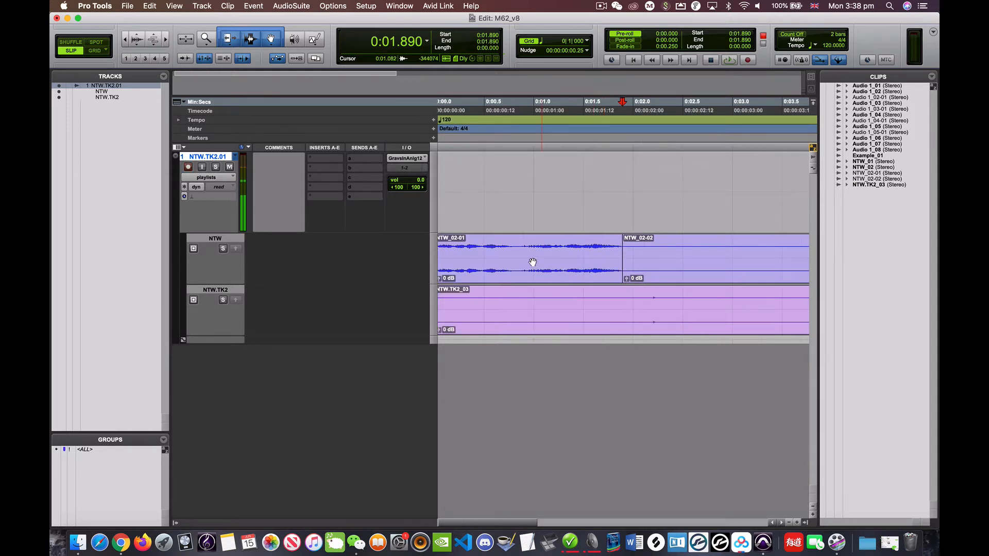
pyautogui.press('super+bracketleft')
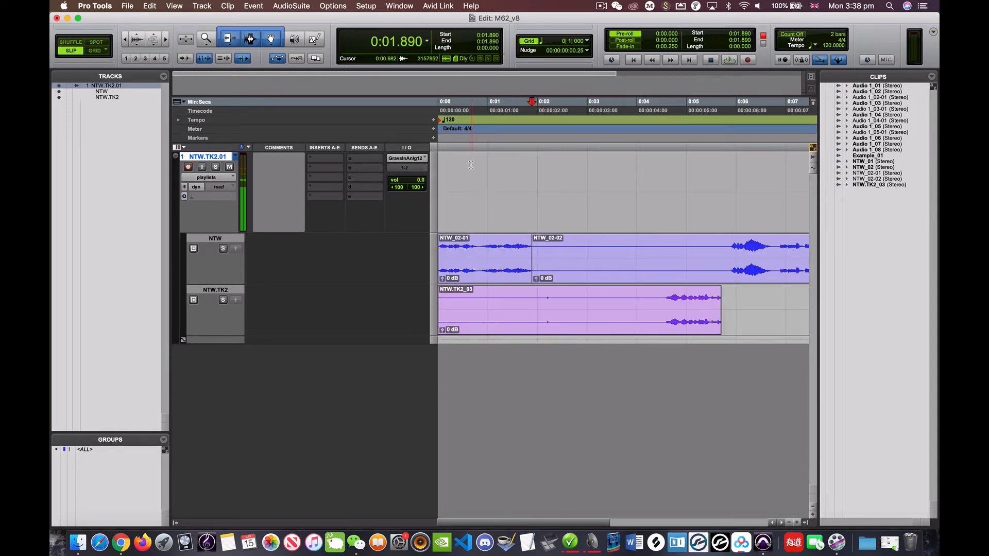
pyautogui.click(484, 278)
pyautogui.press('super+bracketright')
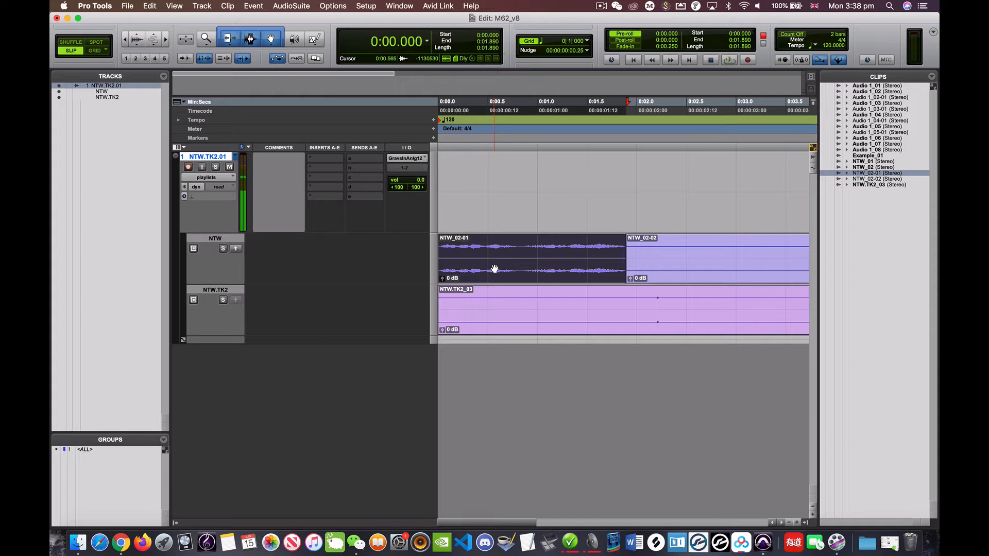
pyautogui.hotkey('ctrl', 'alt', 'v')
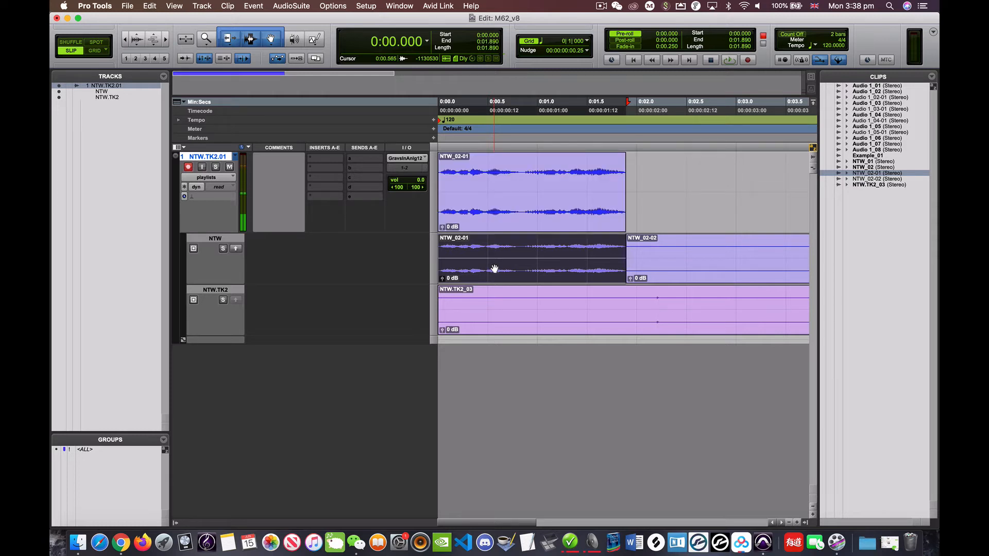
pyautogui.press('super+z')
pyautogui.press('super+bracketleft')
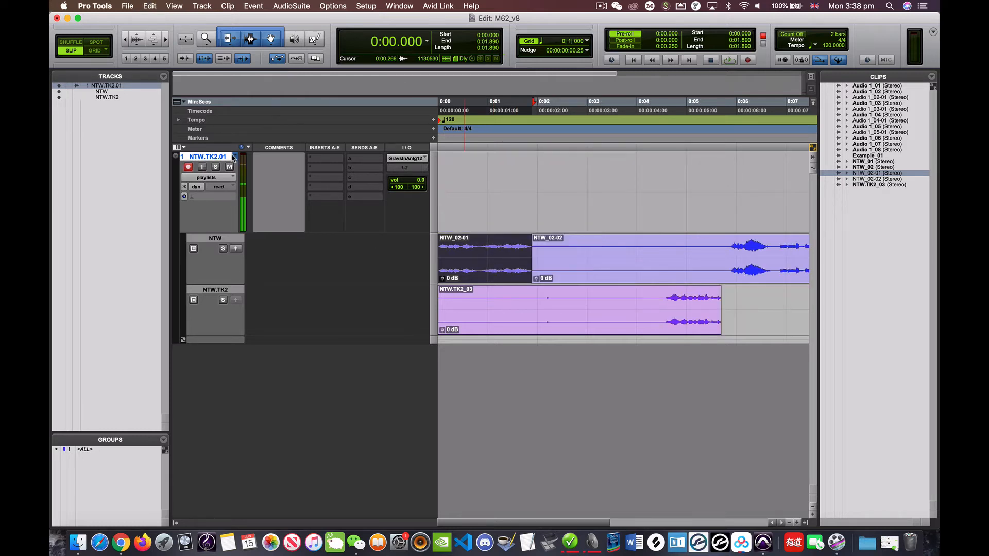
# Compare the track's playlists by switching to NTW and NTW.TK2, ending on NTW.TK2.01
pyautogui.click(235, 157)
pyautogui.click(252, 144)
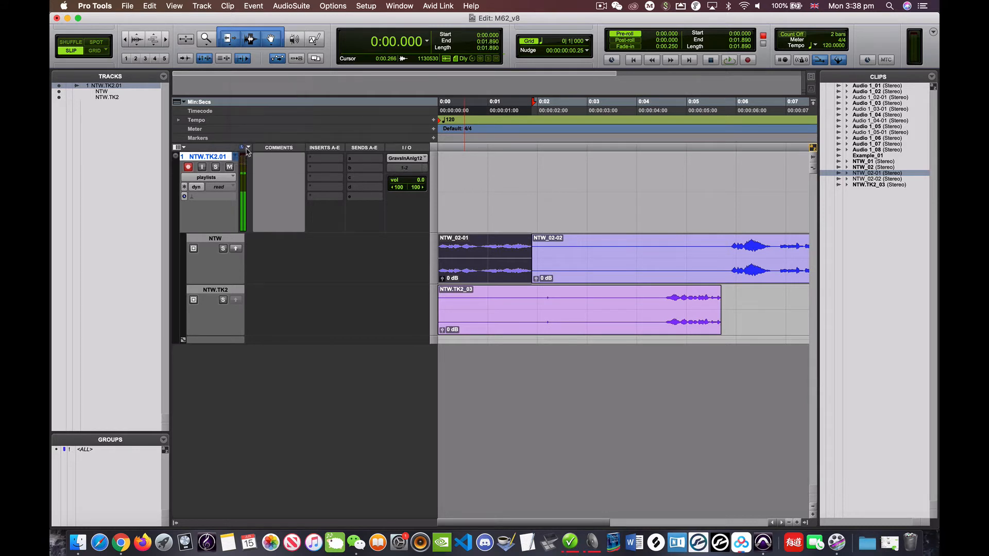
pyautogui.click(236, 157)
pyautogui.click(254, 166)
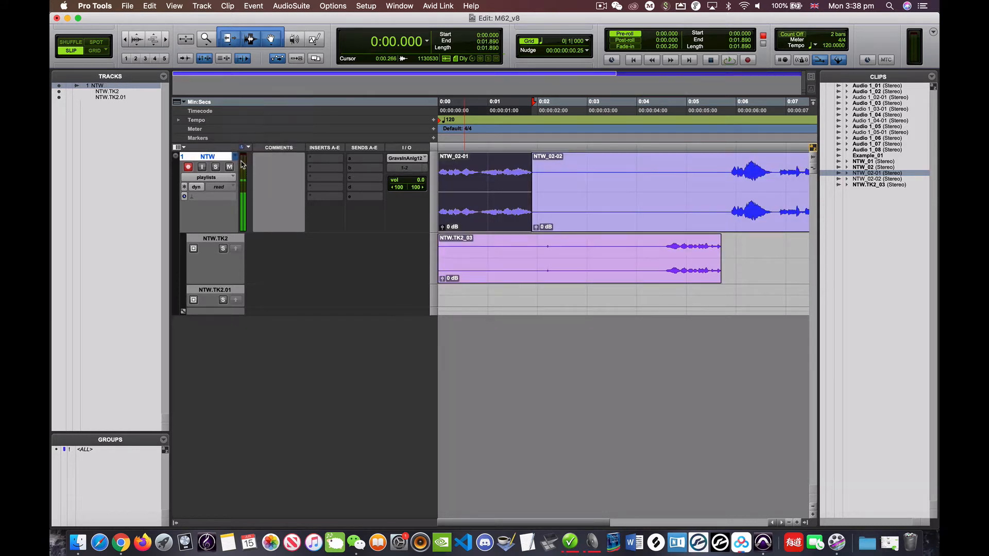
pyautogui.click(235, 157)
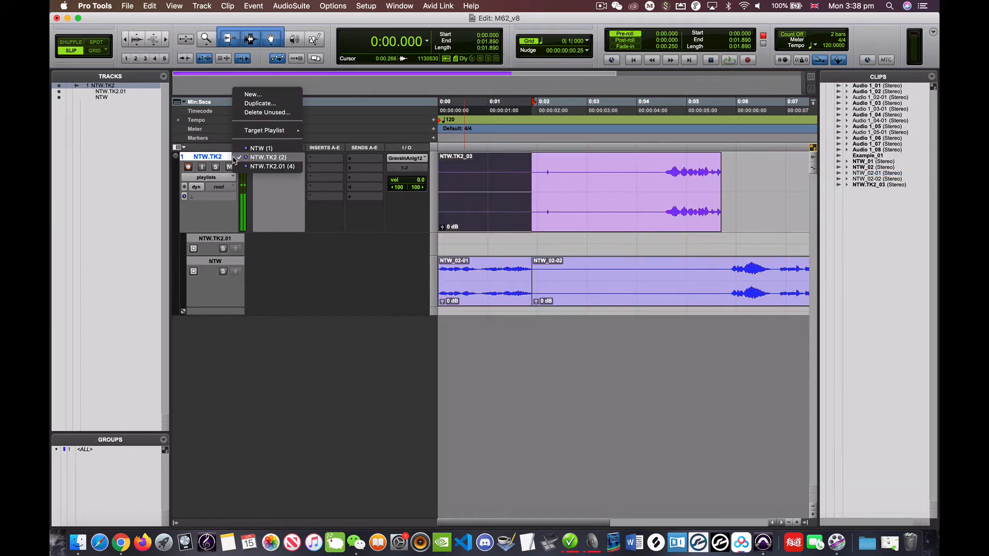
pyautogui.click(266, 167)
# Rename the main playlist from its track name as NTW.playlist_Edited
pyautogui.doubleClick(217, 160)
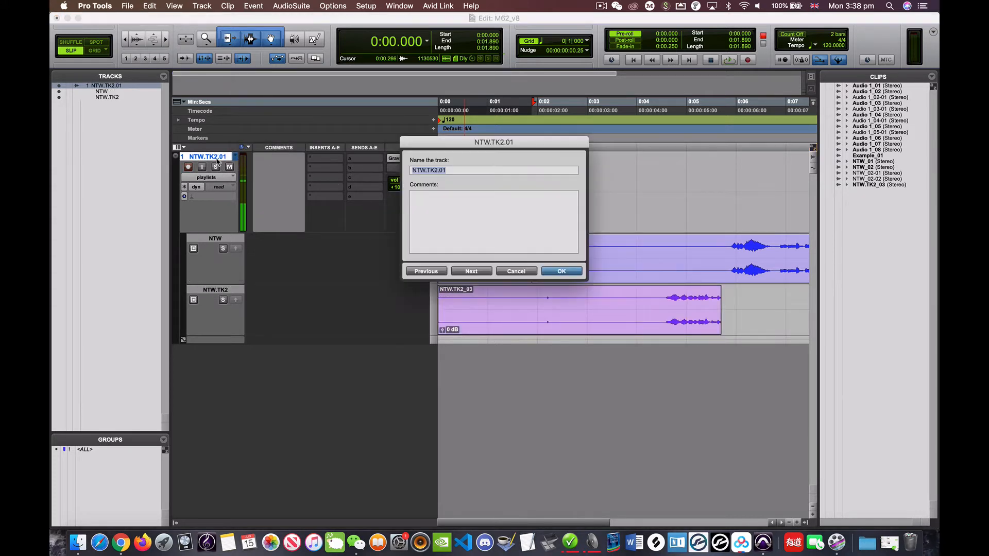
pyautogui.press('Right')
pyautogui.press('BackSpace')
pyautogui.press('Return')
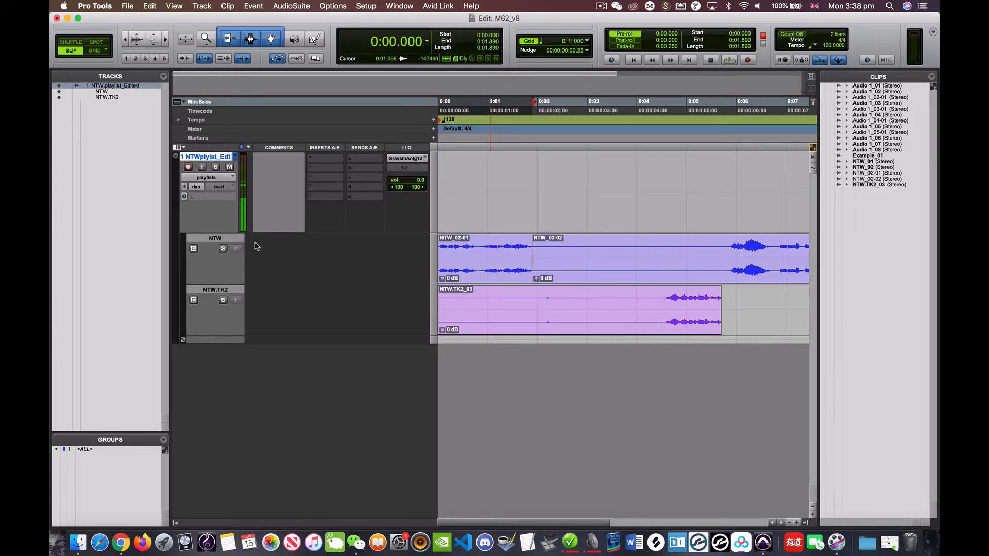
# Switch the track view to waveform and back to playlists to compare the two displays
pyautogui.click(225, 178)
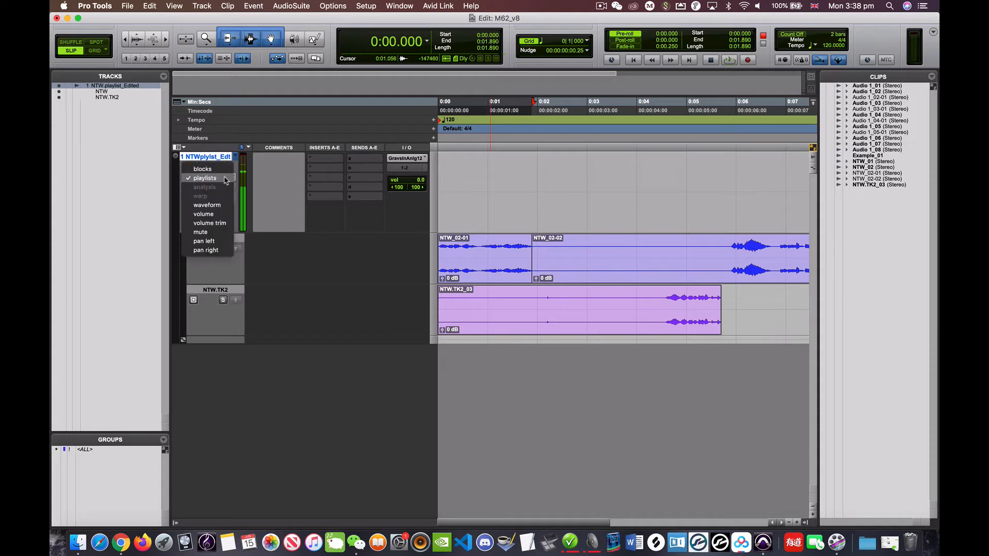
pyautogui.click(211, 205)
pyautogui.click(206, 177)
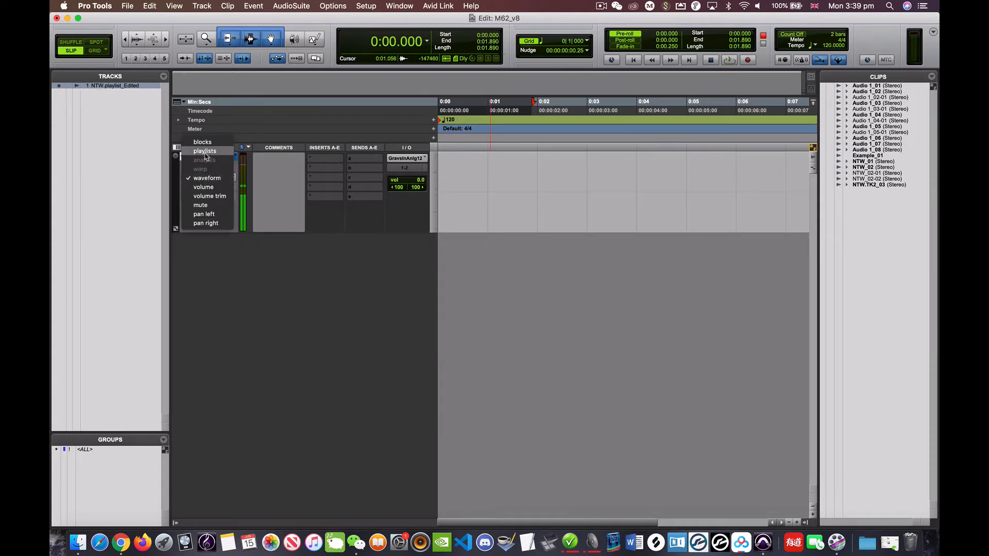
pyautogui.click(209, 161)
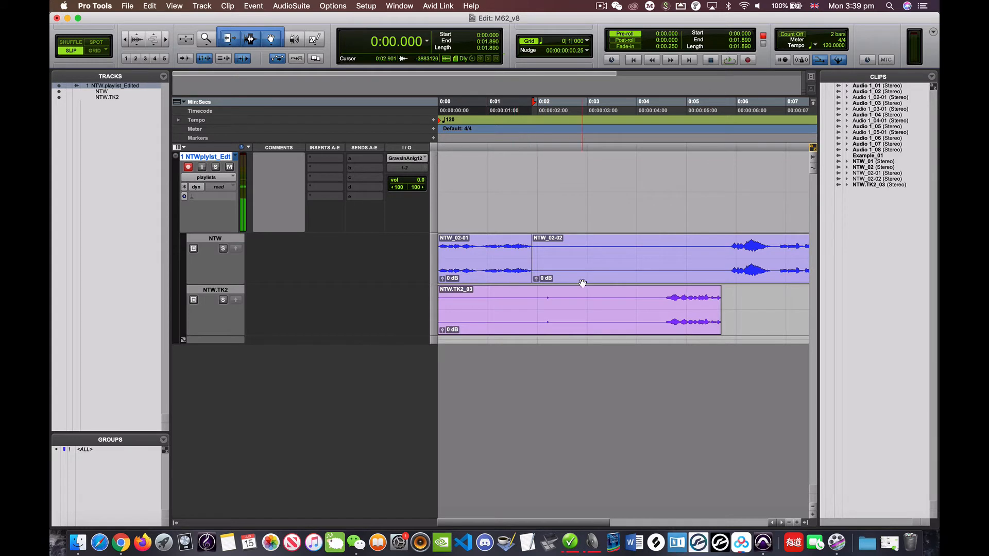
# Copy the NTW_02-01 clip from the NTW lane to the main NTW.playlist_Edited playlist
pyautogui.click(471, 278)
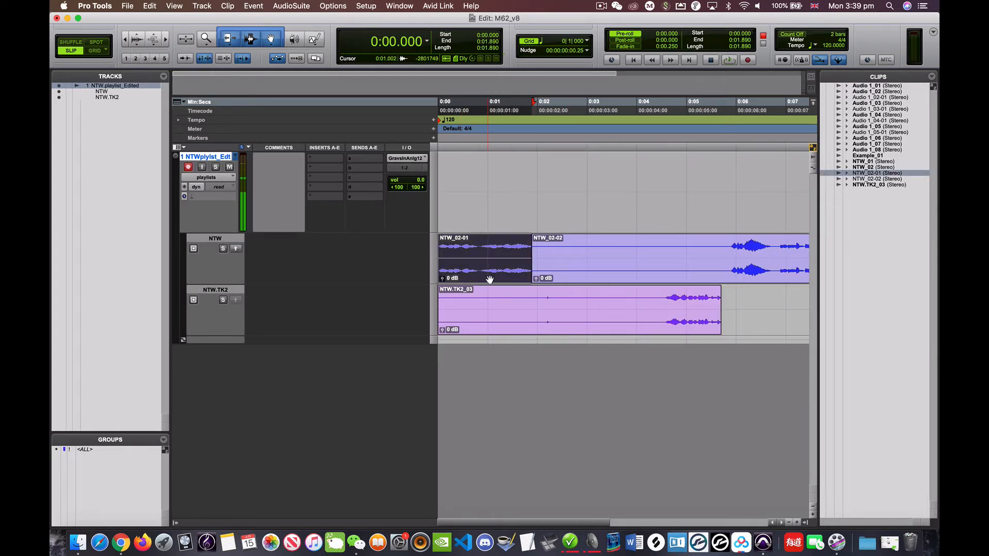
pyautogui.hotkey('ctrl', 'alt', 'v')
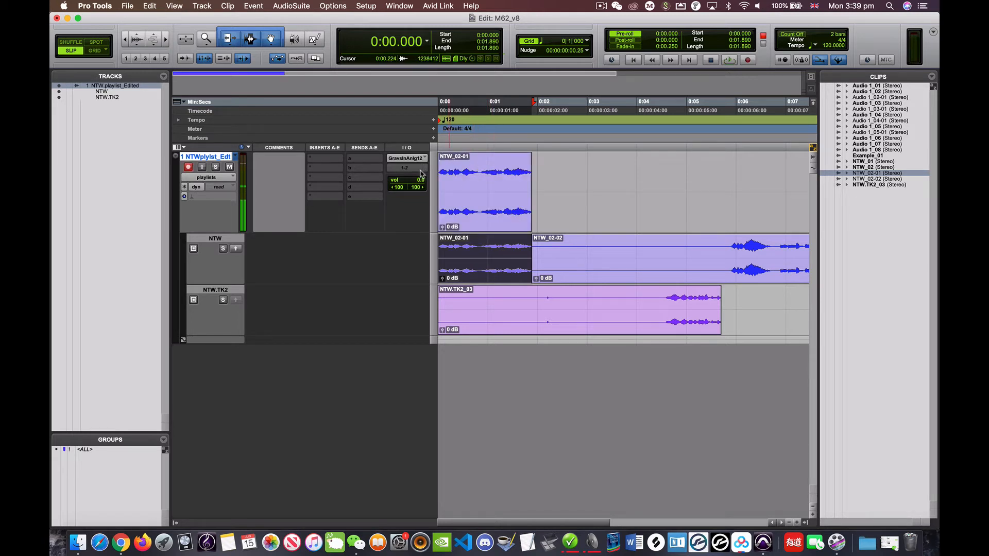
# Split the NTW.TK2 lane's clip at 0:01.898 and copy its second part to the main playlist
pyautogui.click(530, 292)
pyautogui.press('super+bracketright')
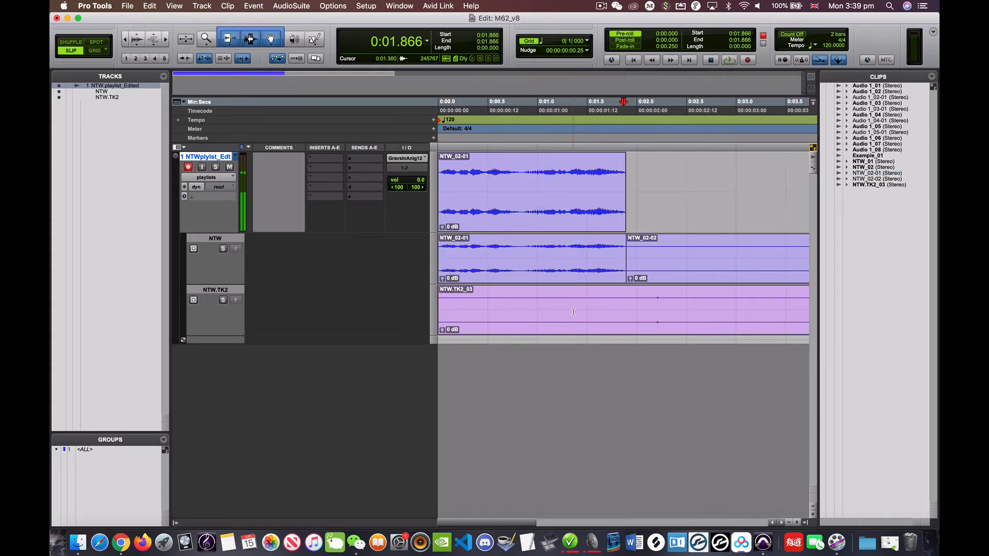
pyautogui.click(626, 298)
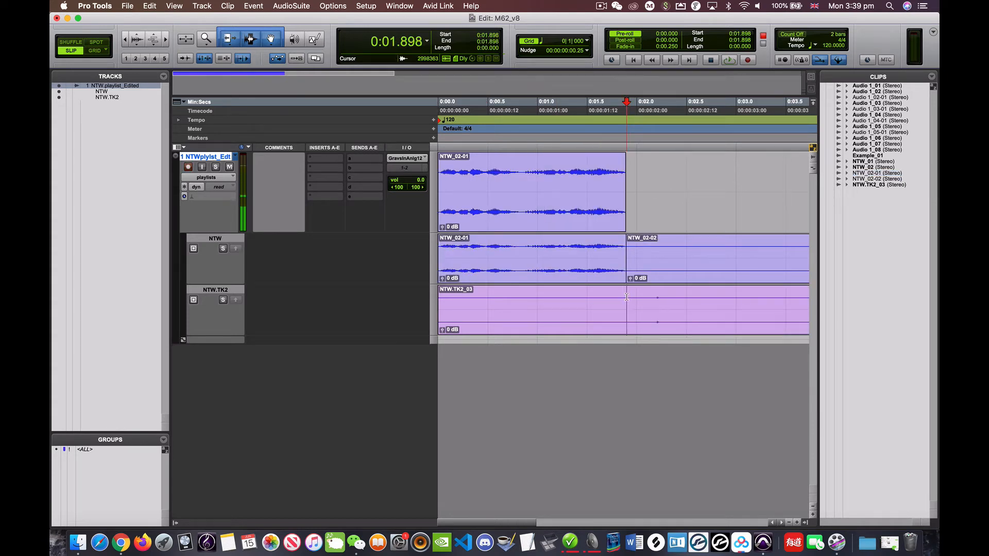
pyautogui.press('super+e')
pyautogui.click(655, 322)
pyautogui.press('super+bracketleft')
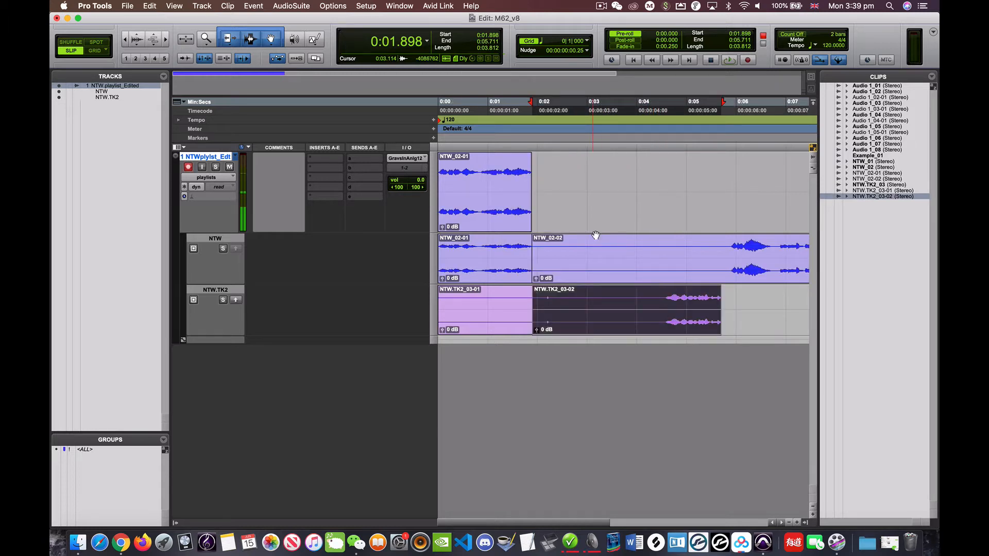
pyautogui.hotkey('ctrl', 'alt', 'v')
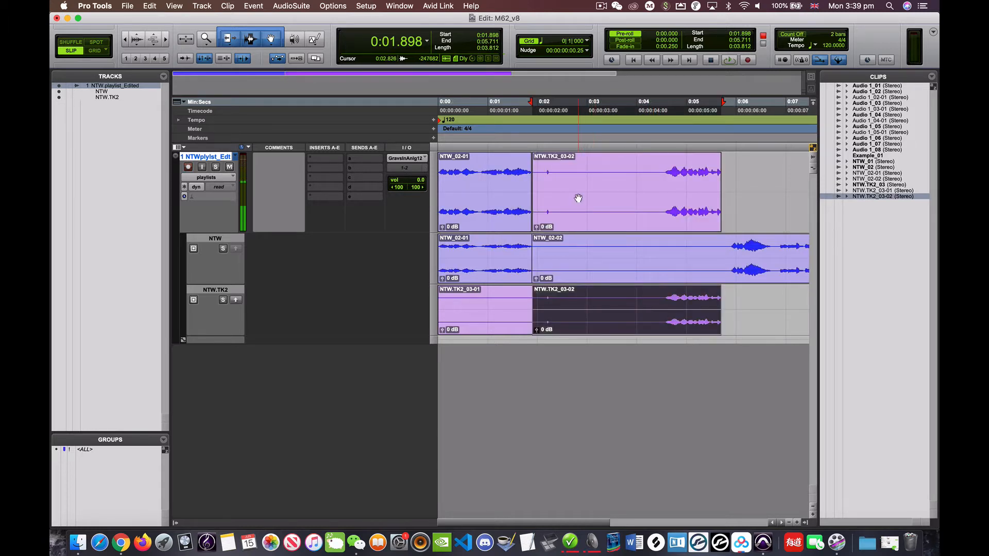
# Extend the start of the second clip in the main playlist back to close the gap after NTW_02-01
pyautogui.click(506, 209)
pyautogui.press('super+bracketright')
pyautogui.press('super+bracketleft')
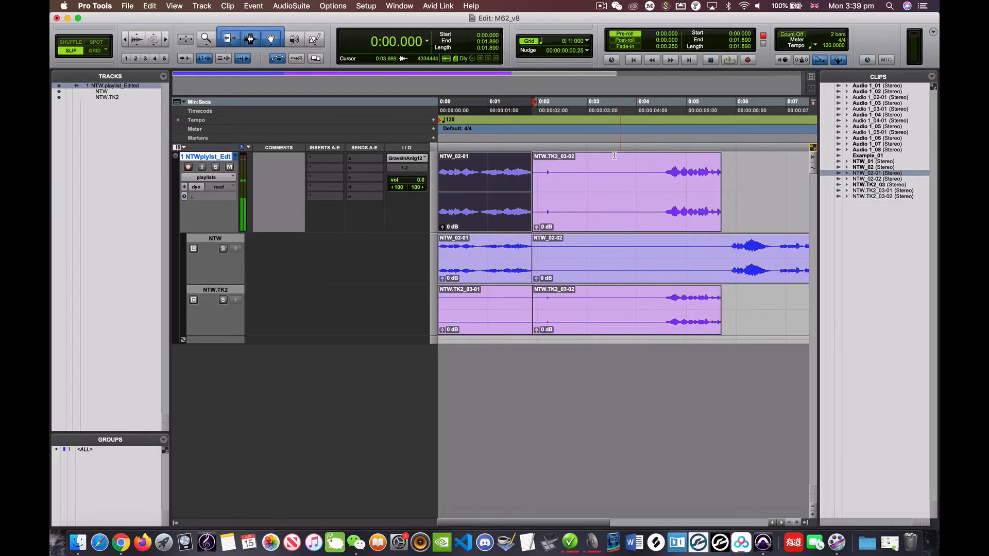
pyautogui.click(523, 174)
pyautogui.press('super+bracketright')
pyautogui.press('super+bracketright')
pyautogui.press('super+bracketright')
pyautogui.press('super+bracketright')
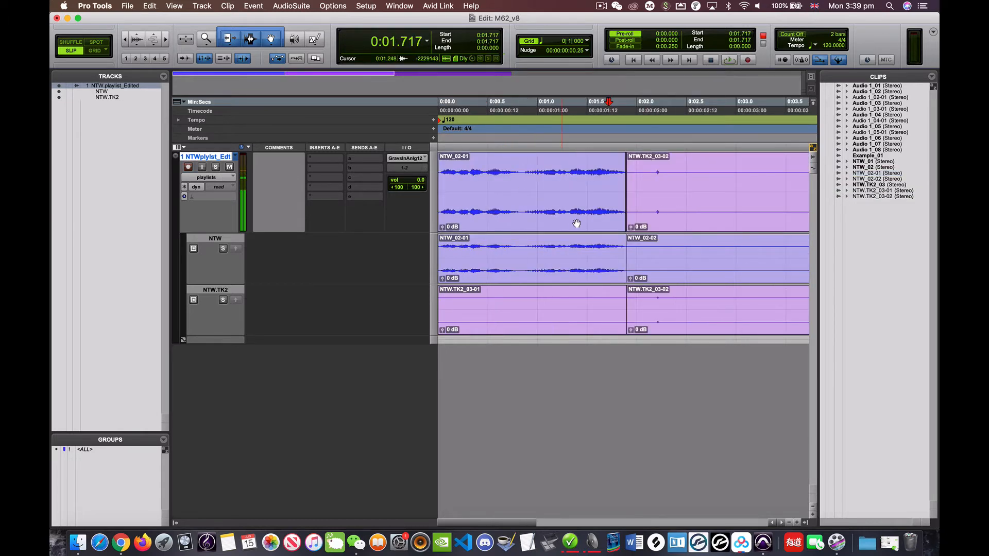
pyautogui.hscroll(5, 595, 241)
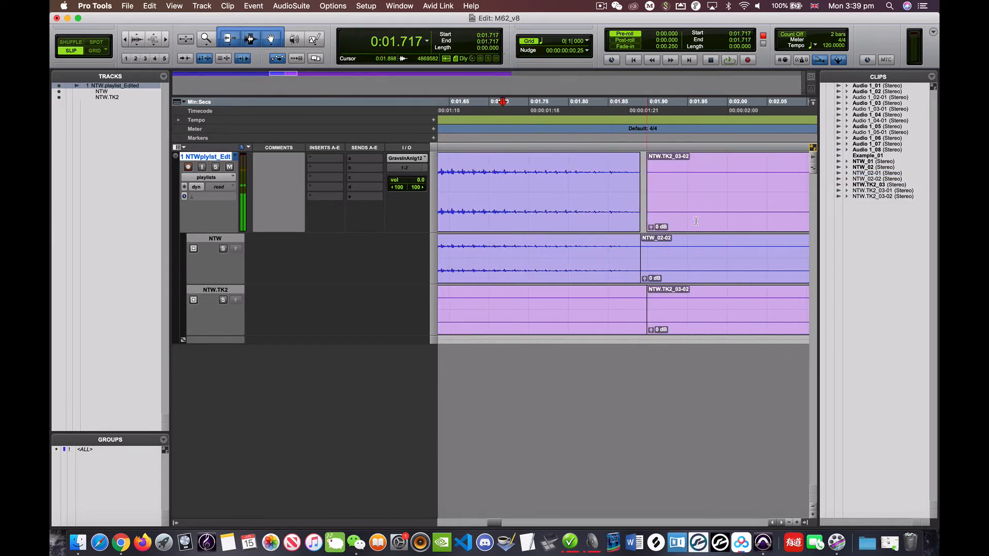
pyautogui.moveTo(649, 208); pyautogui.dragTo(641, 217)
# Create a crossfade about 2 ms long, starting at 0:01.888, over the boundary between the main playlist's two clips
pyautogui.press('super+bracketright')
pyautogui.press('super+bracketright')
pyautogui.press('super+bracketright')
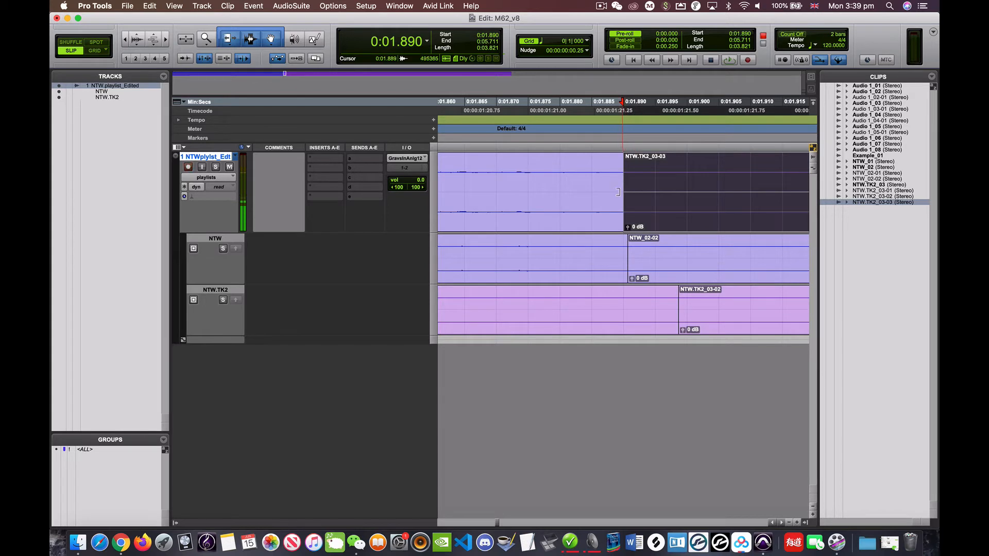
pyautogui.click(615, 222)
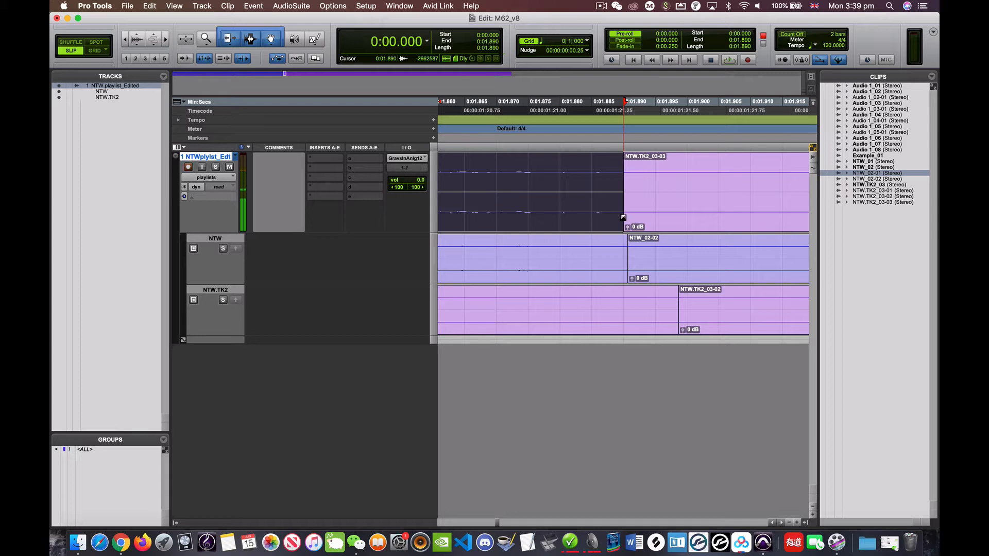
pyautogui.click(623, 217)
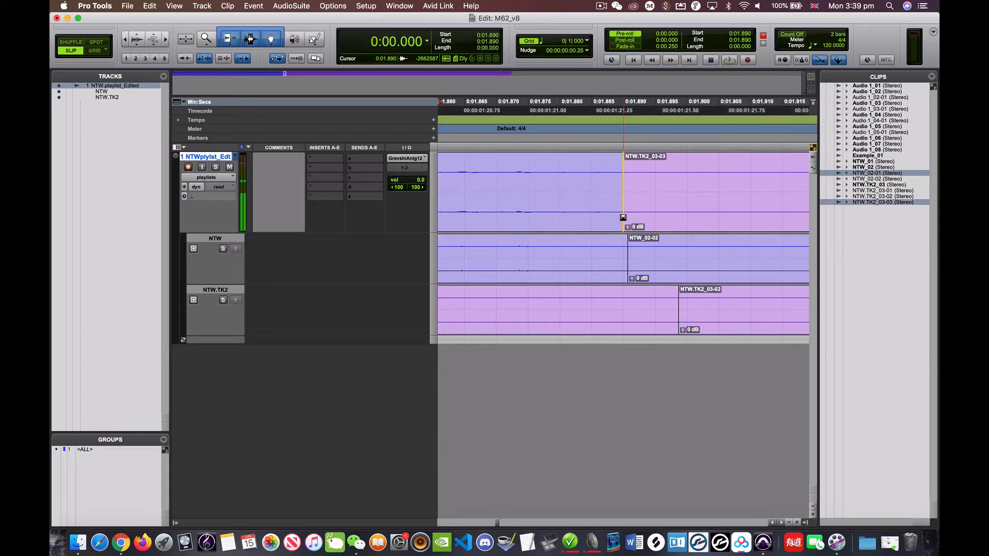
pyautogui.moveTo(623, 217); pyautogui.dragTo(616, 218)
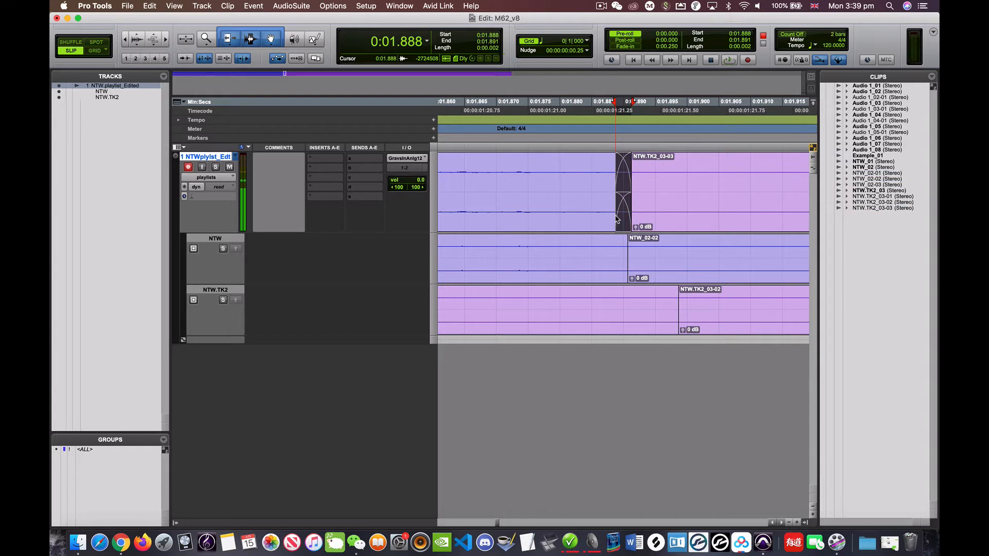
pyautogui.press('r')
pyautogui.press('r')
pyautogui.press('r')
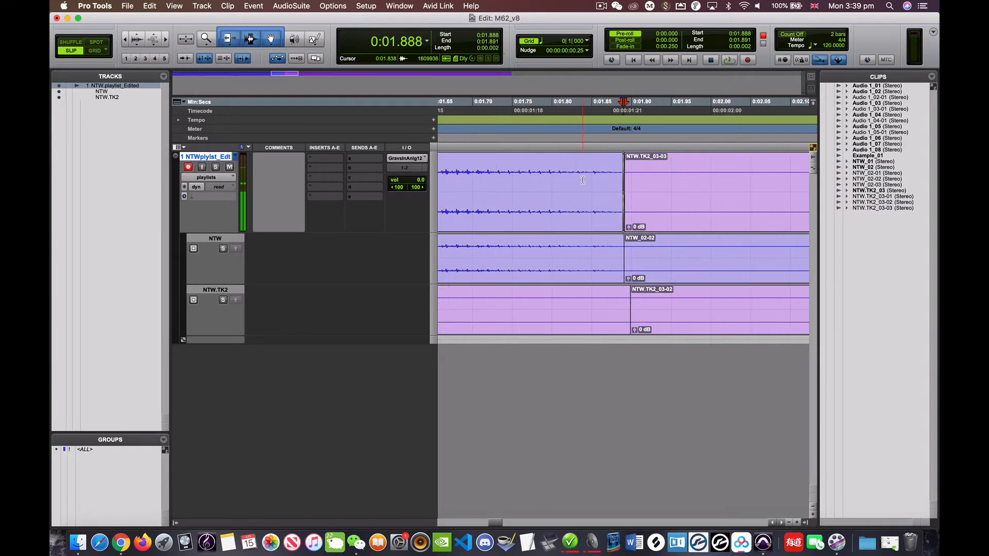
pyautogui.press('r')
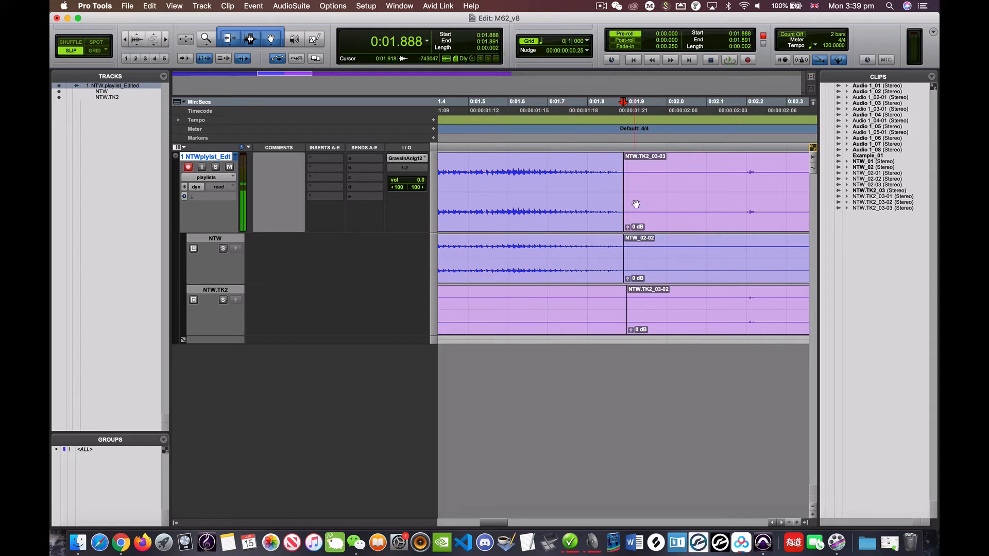
# Examine the crossfade between the main playlist's two clips up close and in context
pyautogui.press('t')
pyautogui.press('t')
pyautogui.press('t')
pyautogui.press('t')
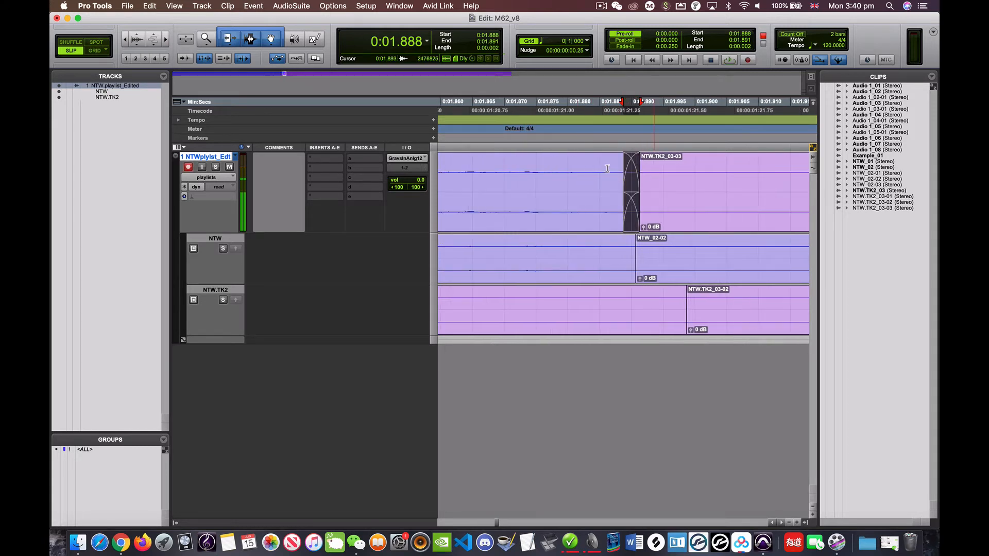
pyautogui.press('r')
pyautogui.press('r')
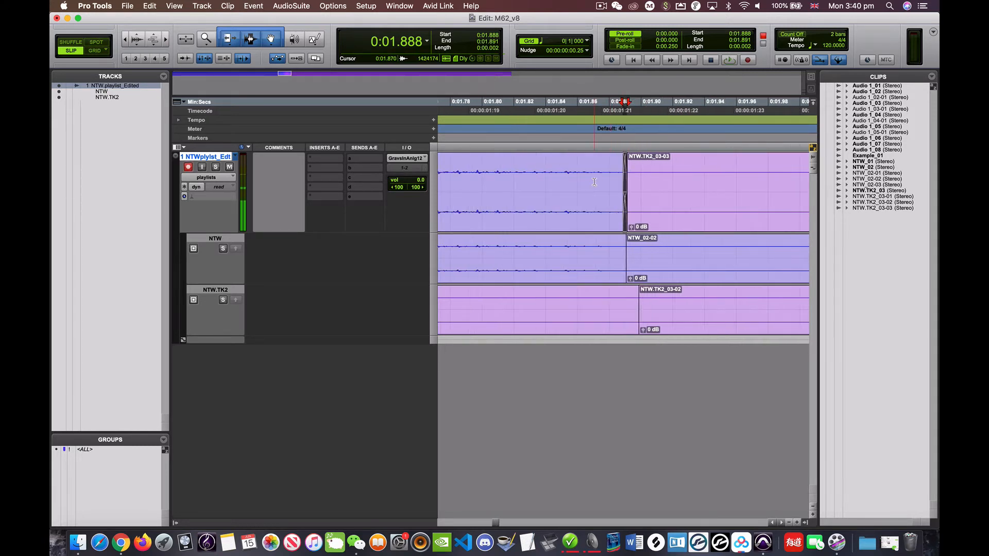
pyautogui.press('r')
pyautogui.press('r')
pyautogui.press('r')
pyautogui.press('r')
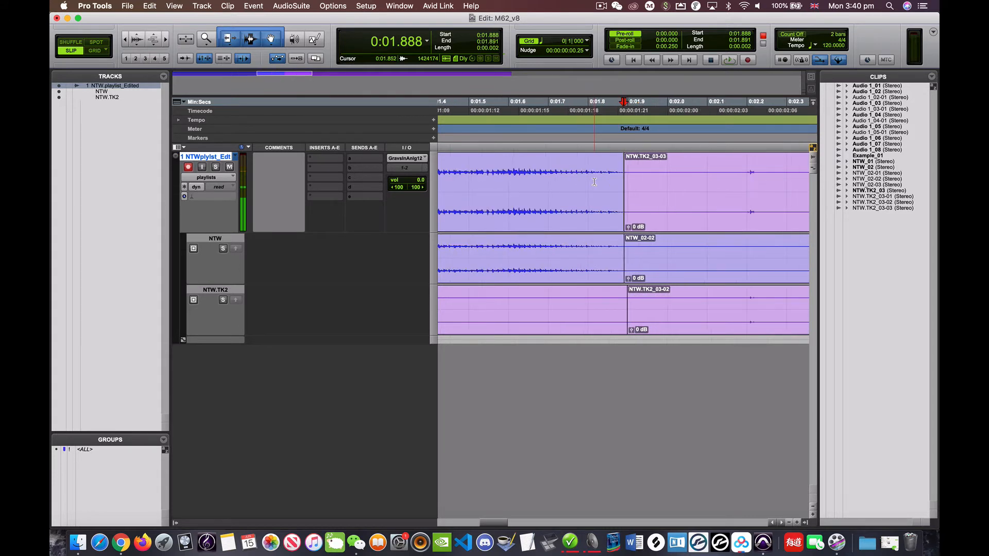
# Create an Equal Power fade-in with the Standard shape, about 4 ms long, at the start of the main playlist's first clip
pyautogui.press('t')
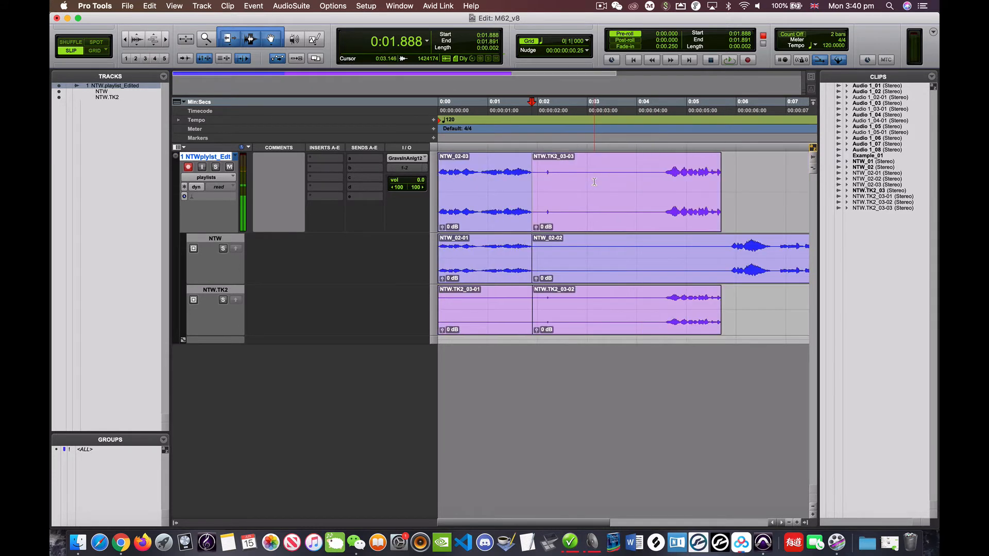
pyautogui.press('t')
pyautogui.press('Home')
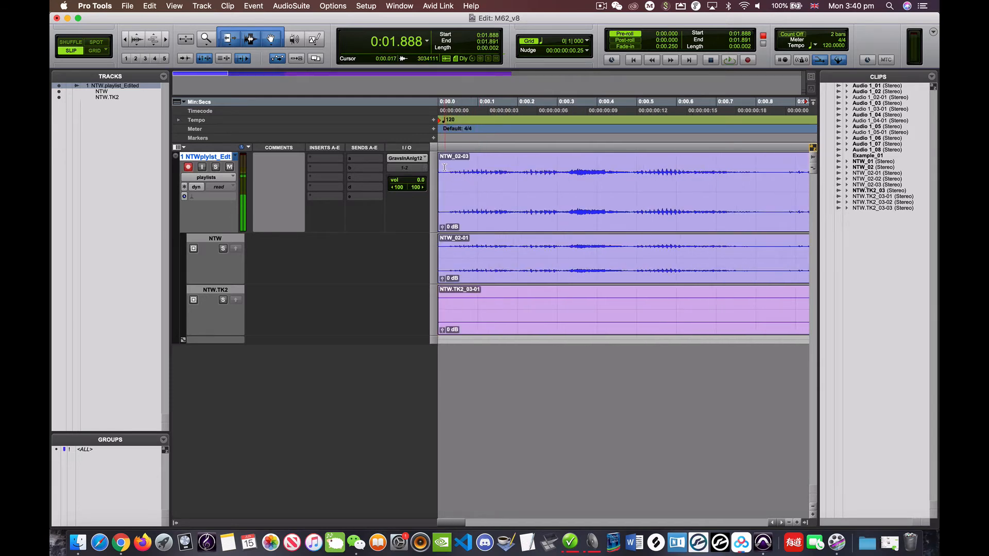
pyautogui.click(455, 203)
pyautogui.press('r')
pyautogui.press('r')
pyautogui.press('r')
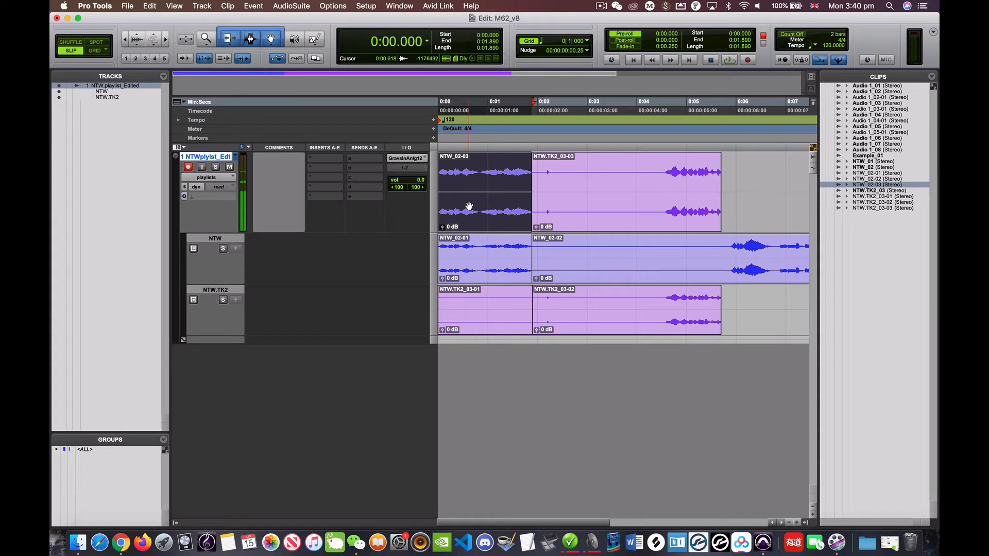
pyautogui.press('t')
pyautogui.press('t')
pyautogui.press('t')
pyautogui.press('t')
pyautogui.press('t')
pyautogui.press('t')
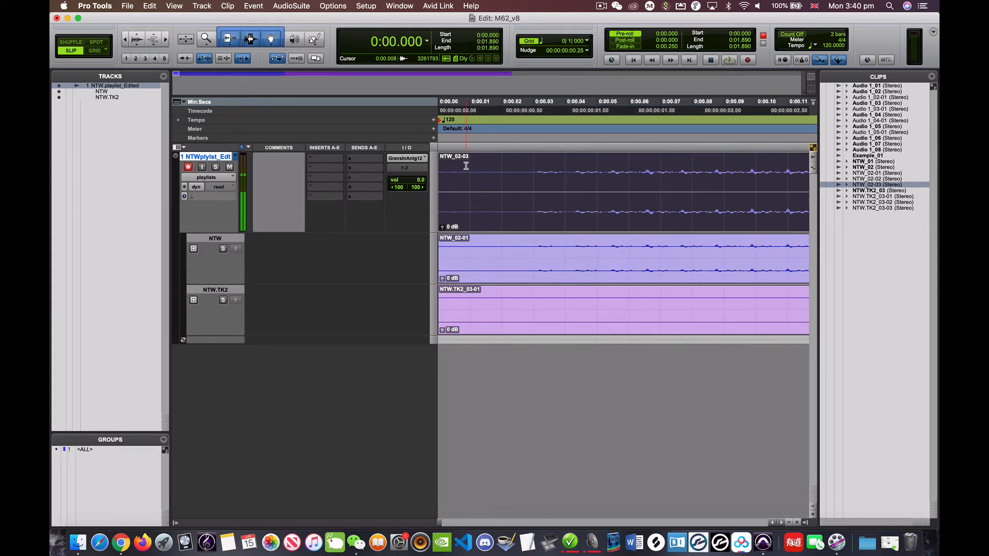
pyautogui.moveTo(452, 167); pyautogui.dragTo(439, 167)
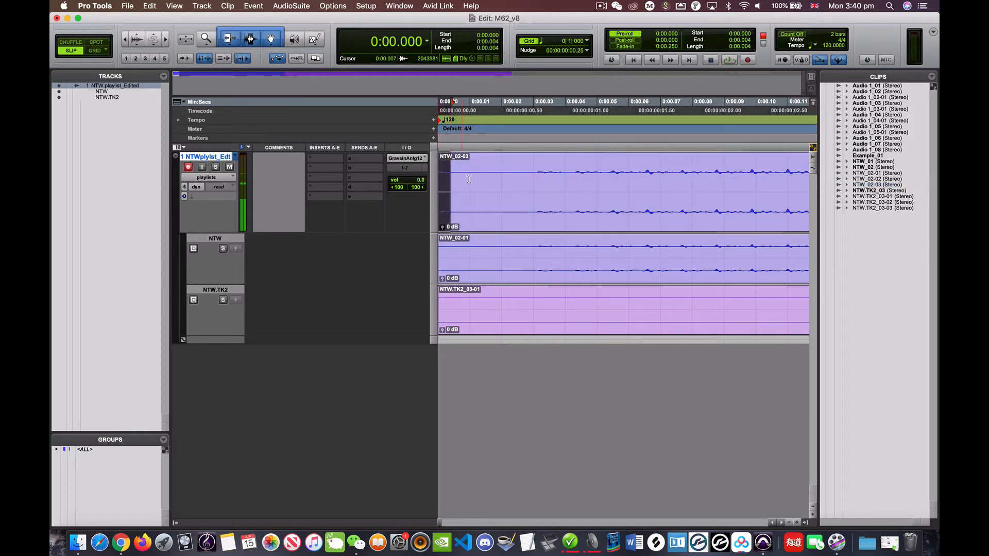
pyautogui.press('super+f')
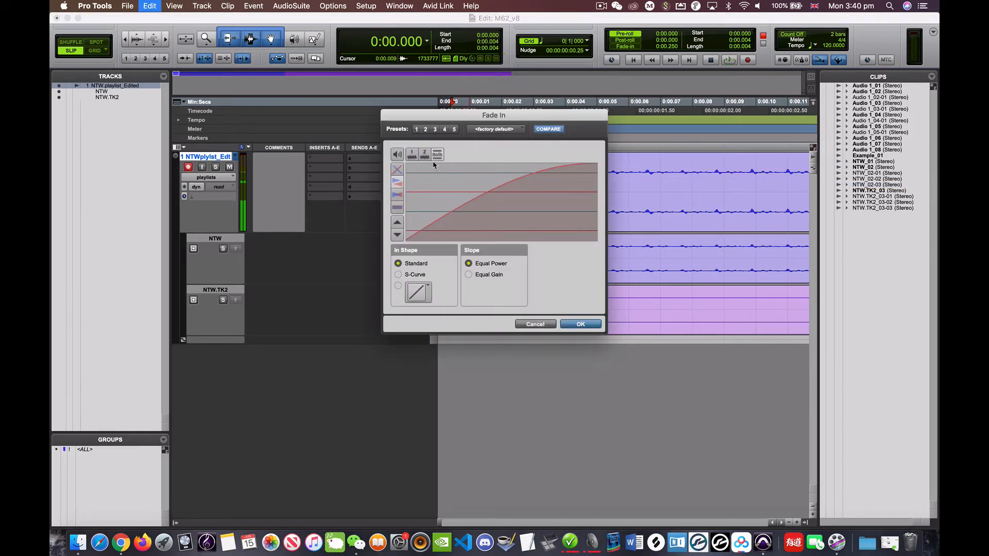
pyautogui.click(581, 324)
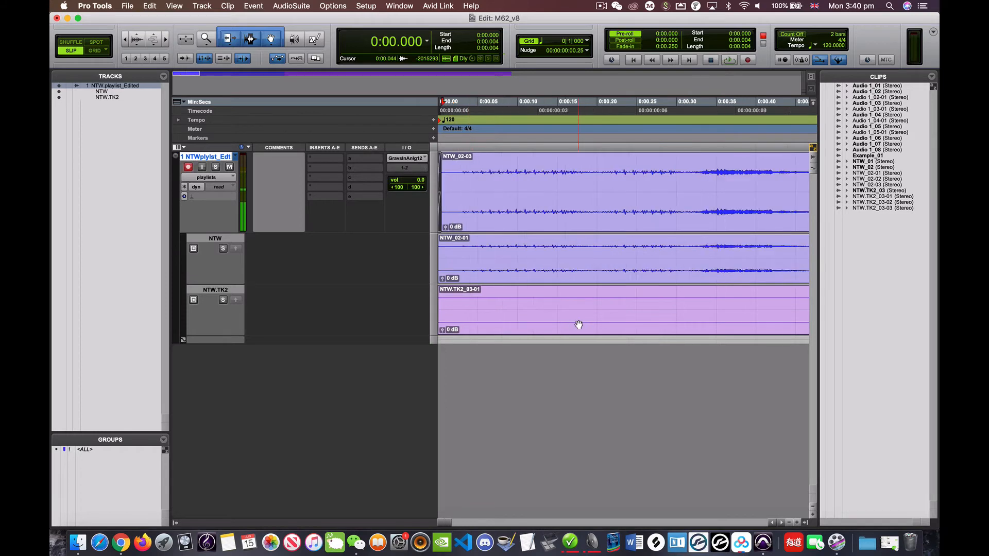
# Try to create a fade-out over the end of the main playlist's second clip, covering 0:05.702 to 0:05.724
pyautogui.press('r')
pyautogui.press('r')
pyautogui.press('r')
pyautogui.press('r')
pyautogui.press('r')
pyautogui.press('r')
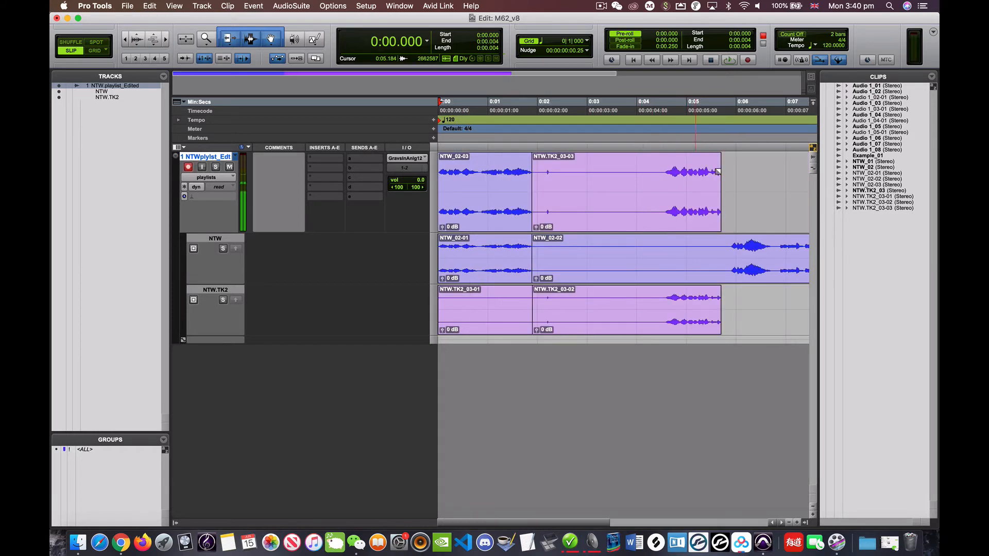
pyautogui.click(713, 177)
pyautogui.press('t')
pyautogui.press('t')
pyautogui.press('t')
pyautogui.press('t')
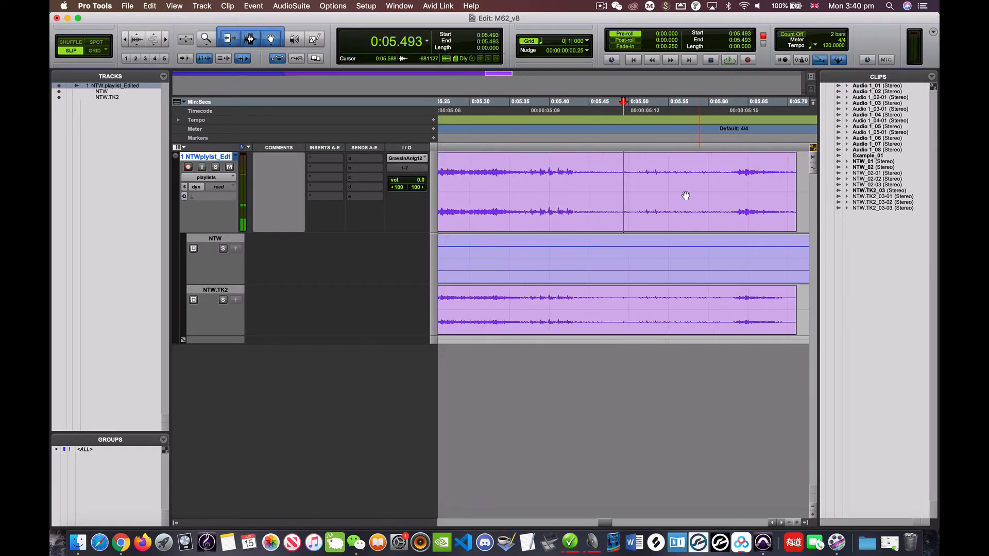
pyautogui.hscroll(1, 686, 195)
pyautogui.moveTo(691, 162); pyautogui.dragTo(709, 162)
pyautogui.press('super+f')
pyautogui.press('Return')
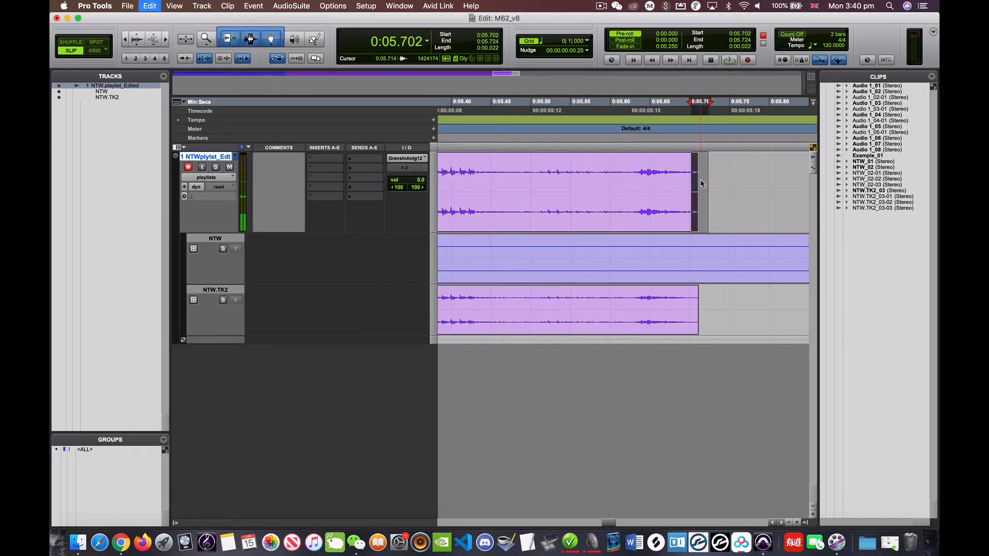
# Create a fade-out from 0:05.702 to the end of the main playlist's second clip
pyautogui.press('t')
pyautogui.press('t')
pyautogui.click(642, 171)
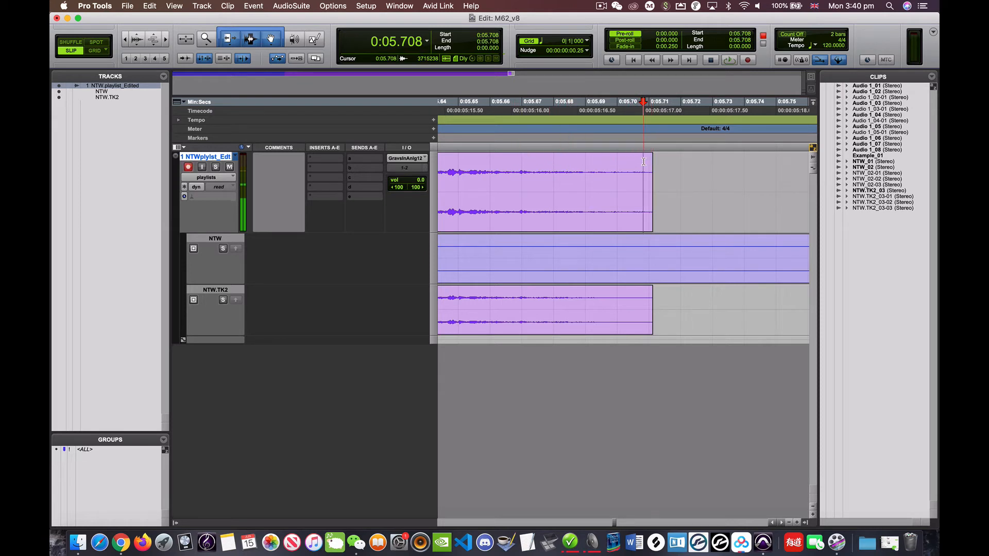
pyautogui.click(584, 162)
pyautogui.moveTo(589, 161); pyautogui.dragTo(673, 173)
pyautogui.click(630, 164)
pyautogui.press('super+f')
pyautogui.press('Return')
# Switch the track's active playlist from the edited one to NTW, and from there to NTW.TK2
pyautogui.press('super+bracketleft')
pyautogui.press('super+bracketleft')
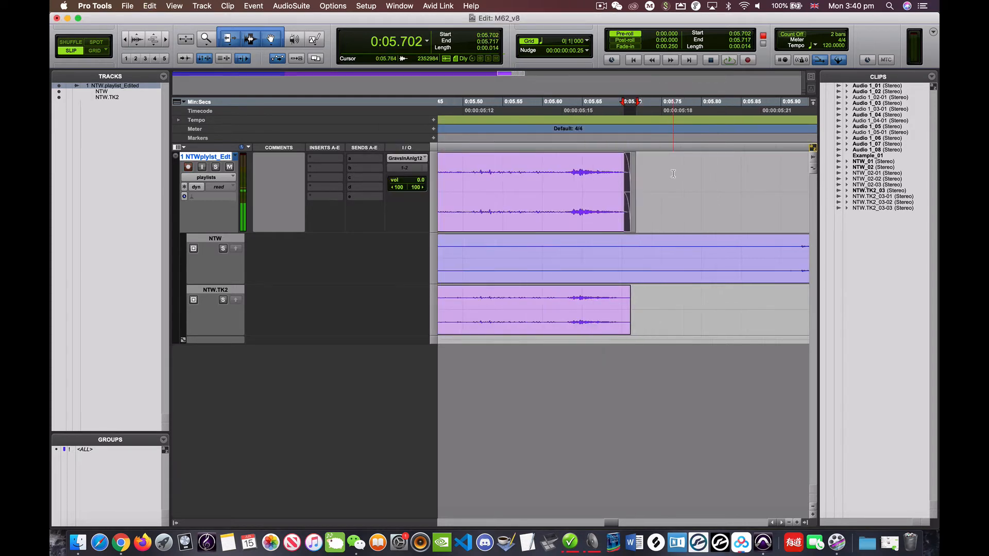
pyautogui.press('super+bracketleft')
pyautogui.press('super+bracketleft')
pyautogui.press('super+bracketleft')
pyautogui.press('super+bracketleft')
pyautogui.press('super+bracketleft')
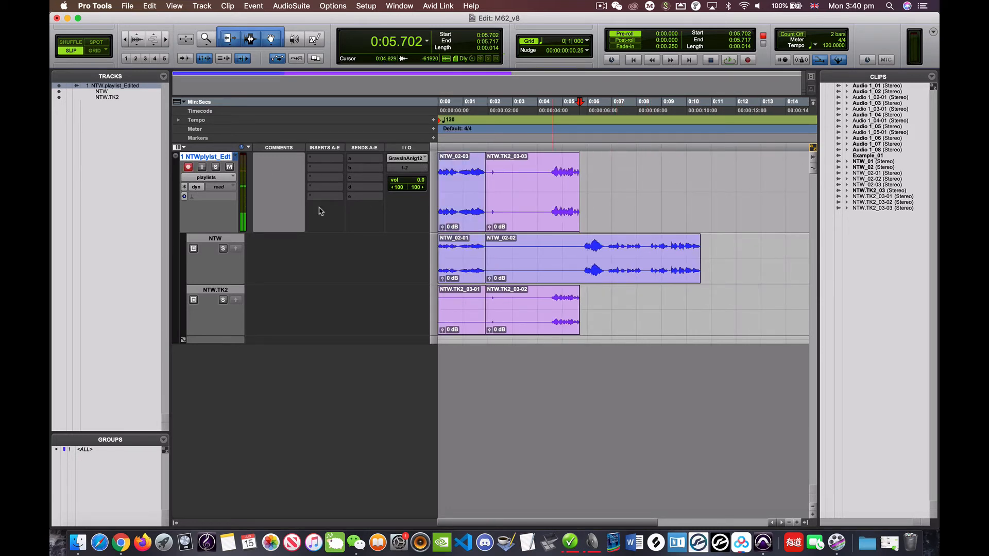
pyautogui.click(236, 156)
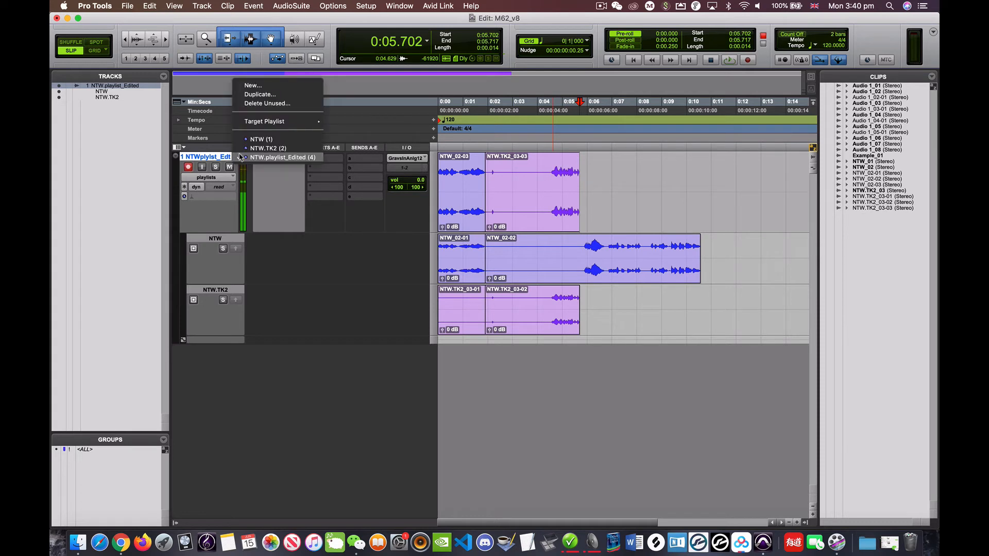
pyautogui.click(638, 199)
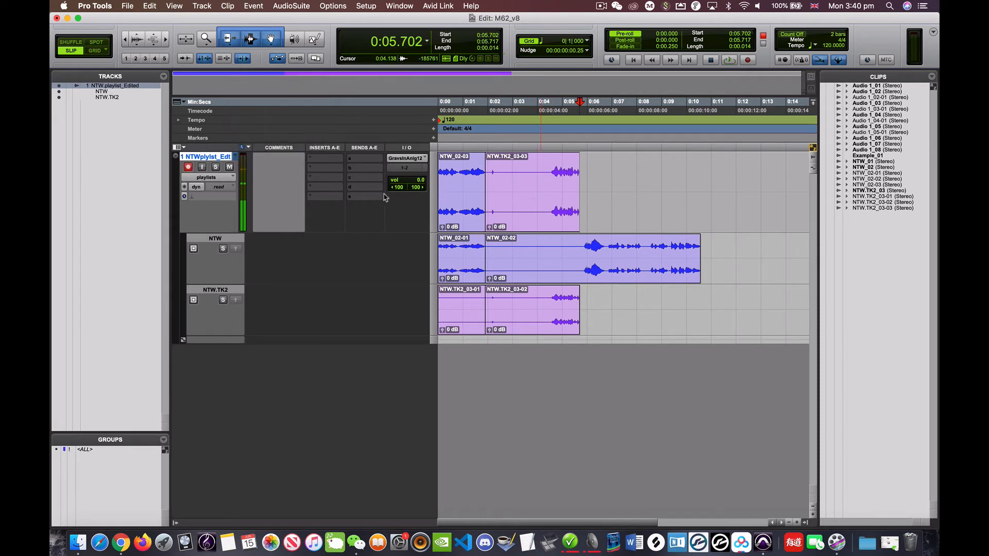
pyautogui.click(236, 157)
pyautogui.click(283, 141)
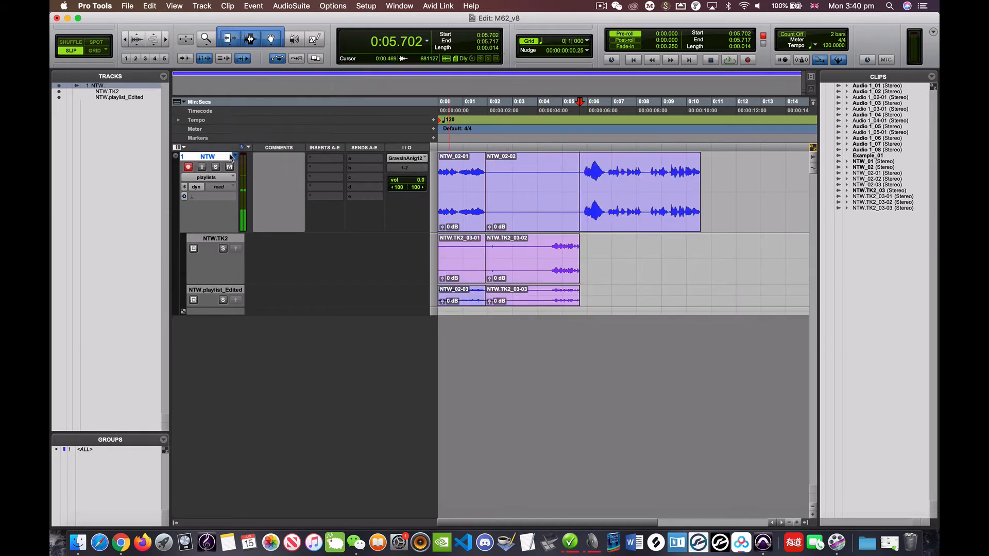
pyautogui.click(233, 156)
pyautogui.click(248, 161)
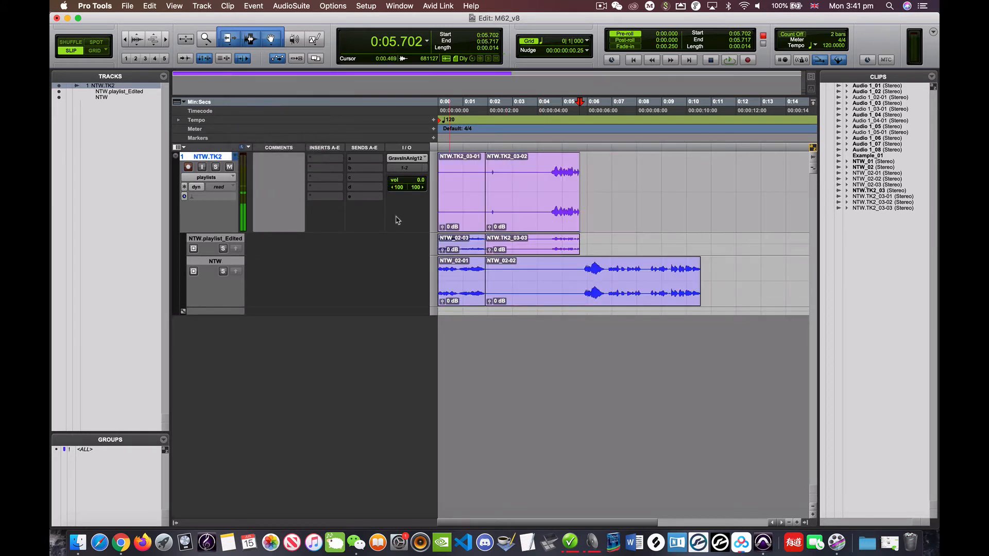
pyautogui.click(236, 157)
pyautogui.click(251, 150)
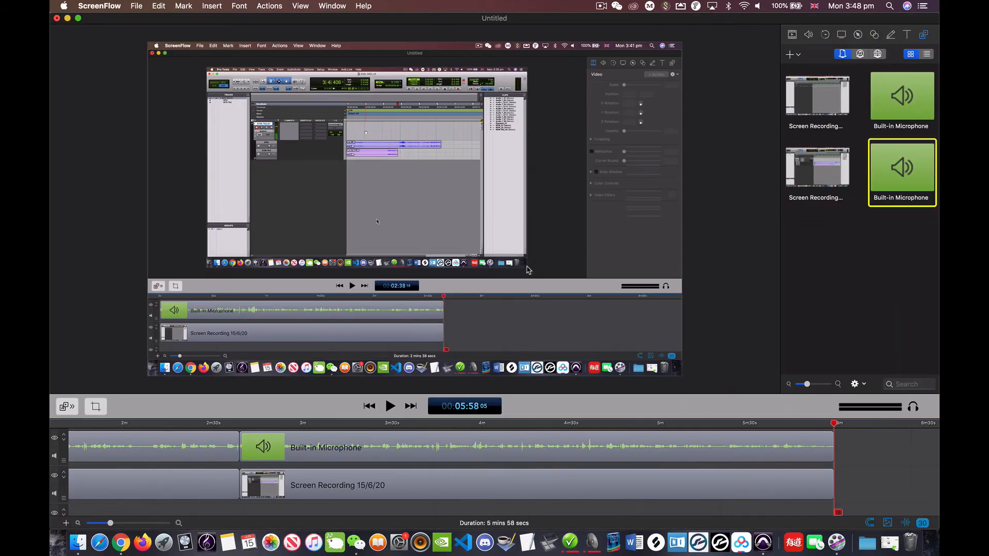
# Switch to Pro Tools and record a take about 8.4 seconds long on the Audio 1 track from the session start
pyautogui.press('super+Tab')
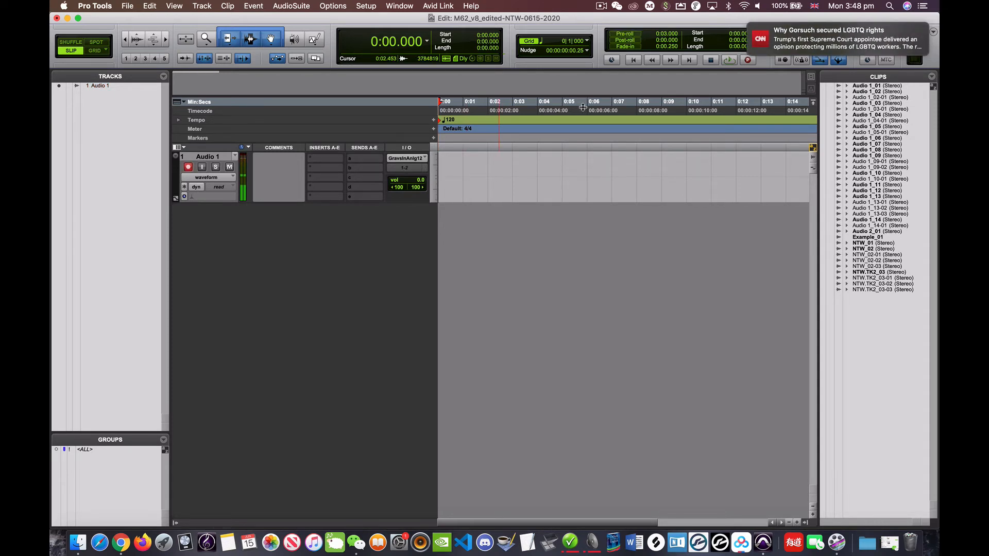
pyautogui.press('super+space')
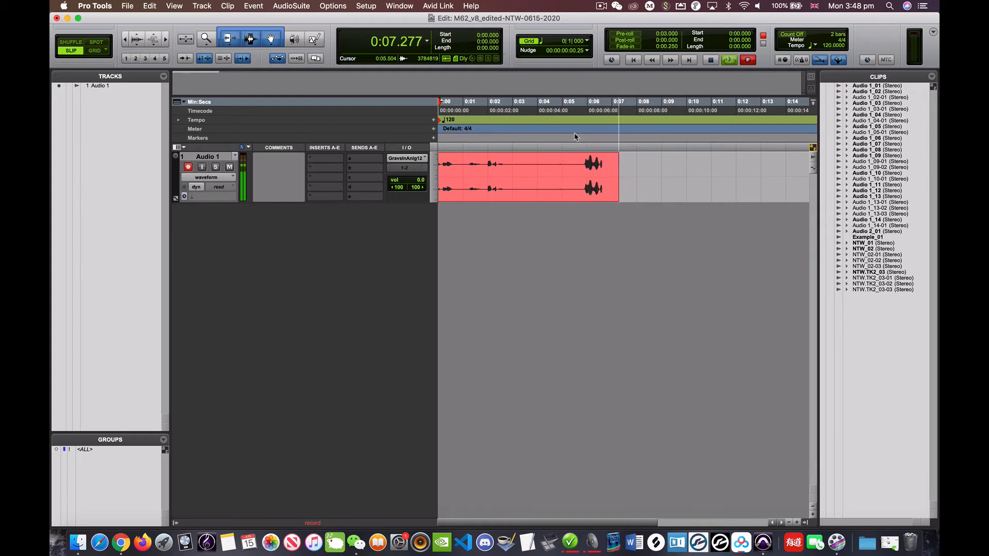
pyautogui.press('space')
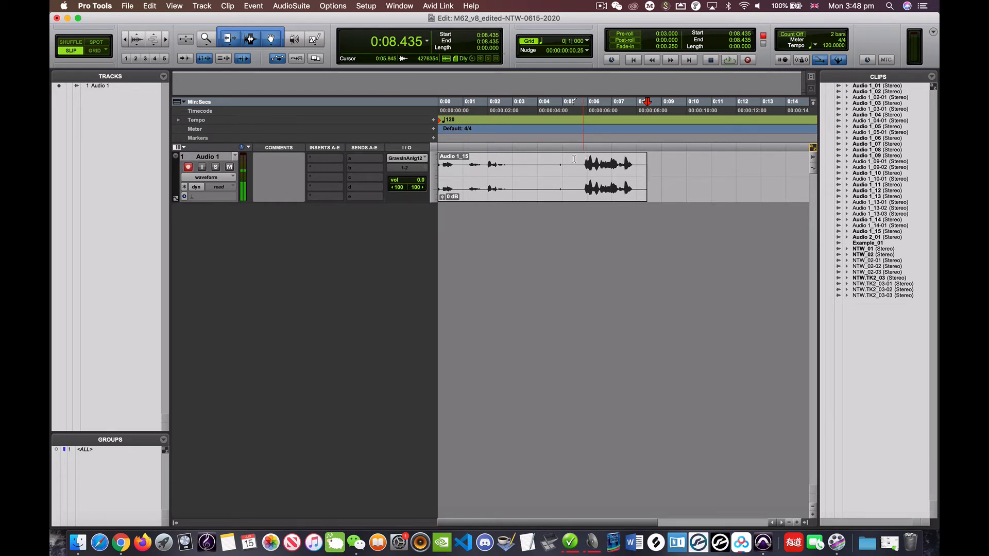
# Select the quiet passage of the recorded clip from about 0:03.0 to 0:05.4 and clear the selection
pyautogui.moveTo(512, 160); pyautogui.dragTo(581, 162)
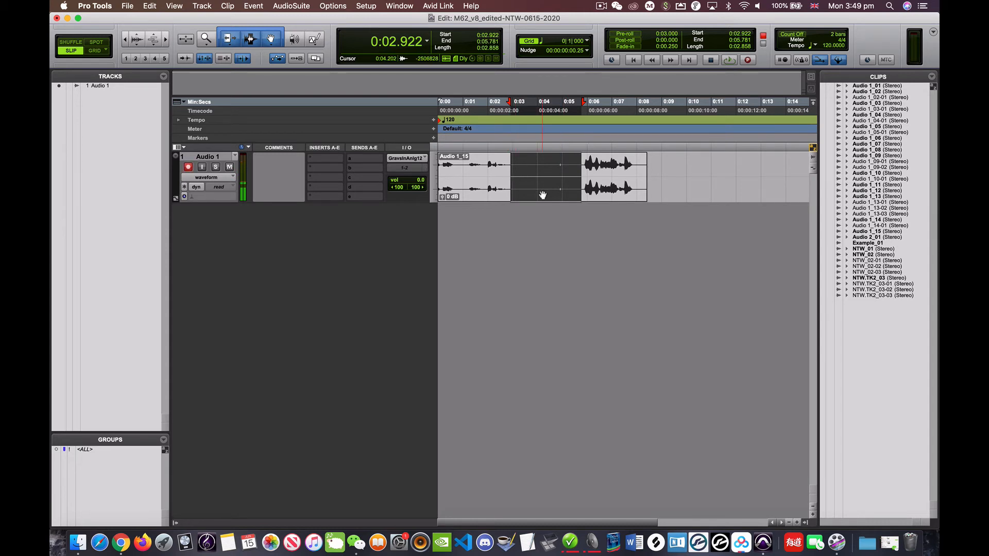
pyautogui.click(527, 165)
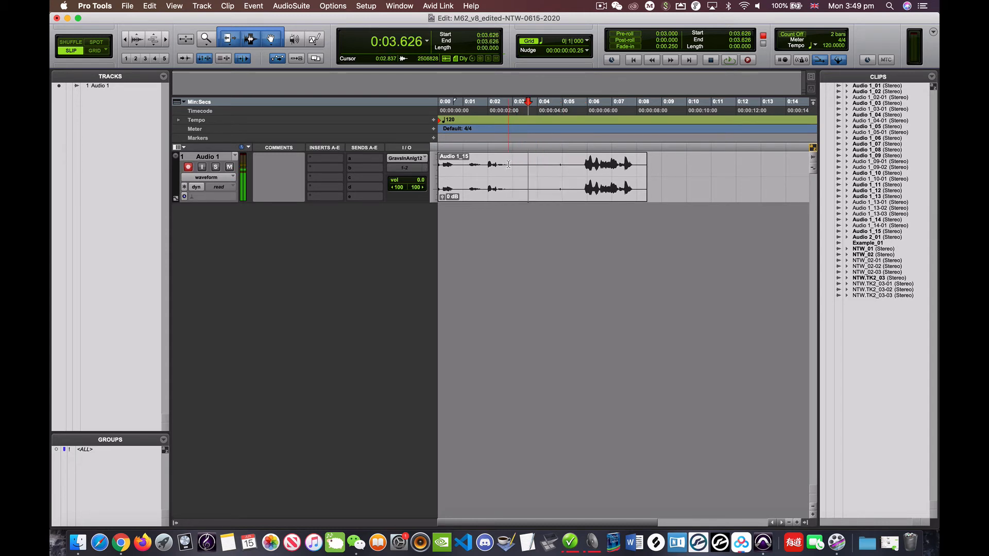
pyautogui.click(512, 161)
pyautogui.moveTo(513, 161); pyautogui.dragTo(547, 164)
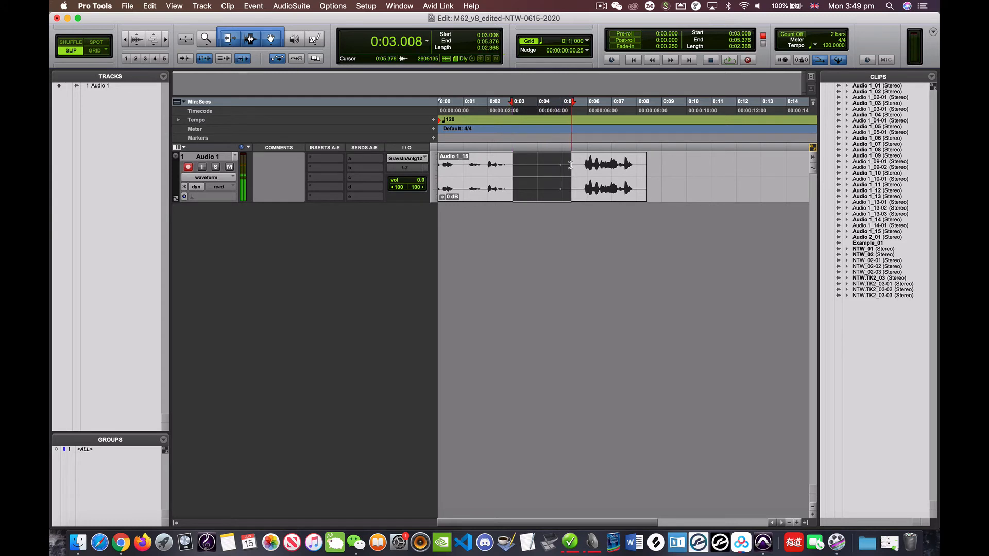
pyautogui.click(554, 170)
# Switch the transport's record mode to Normal and back to QuickPunch
pyautogui.rightClick(745, 59)
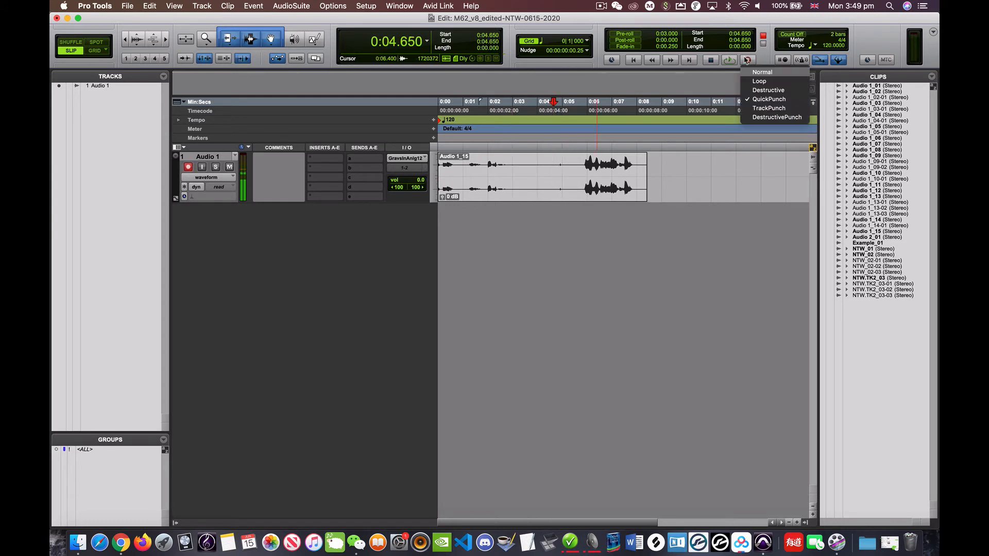
pyautogui.click(756, 71)
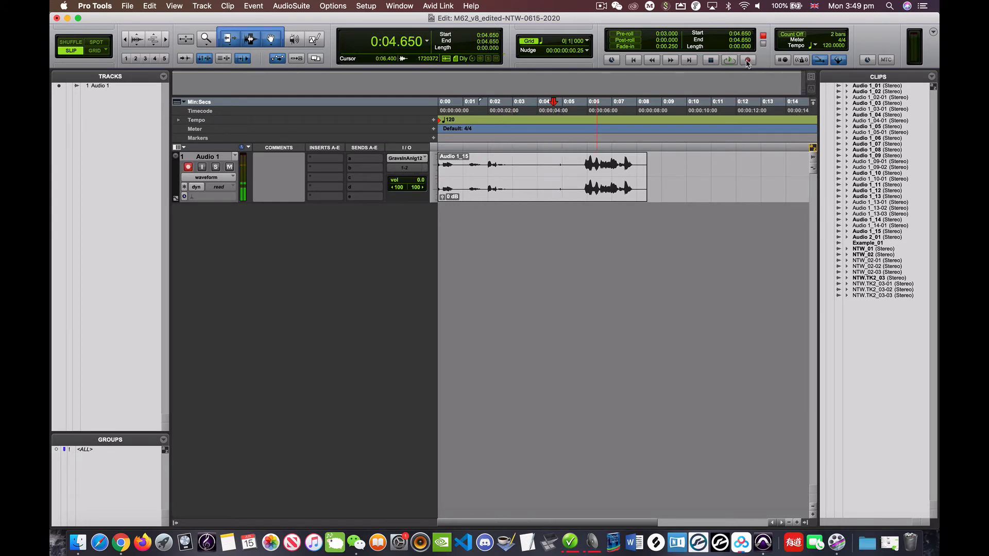
pyautogui.rightClick(748, 61)
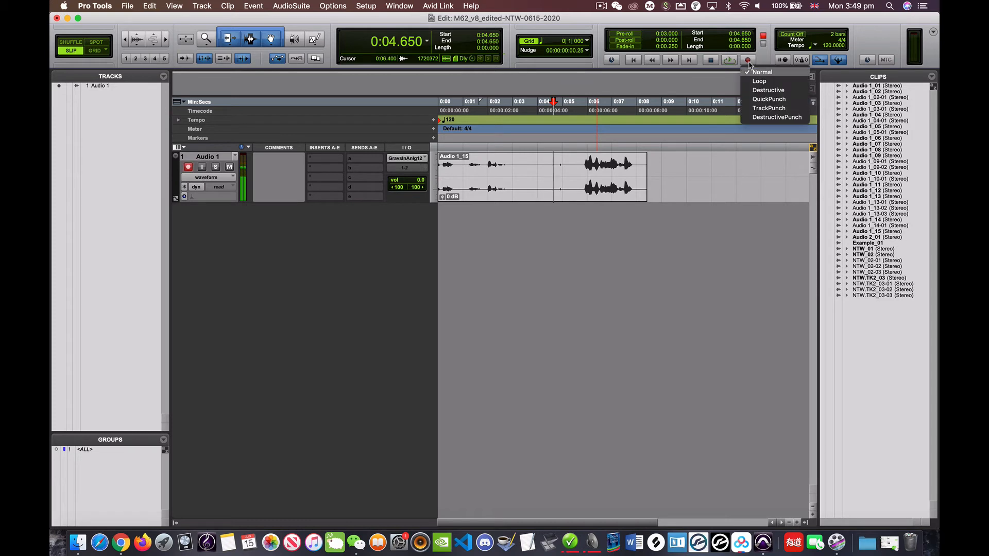
pyautogui.click(765, 100)
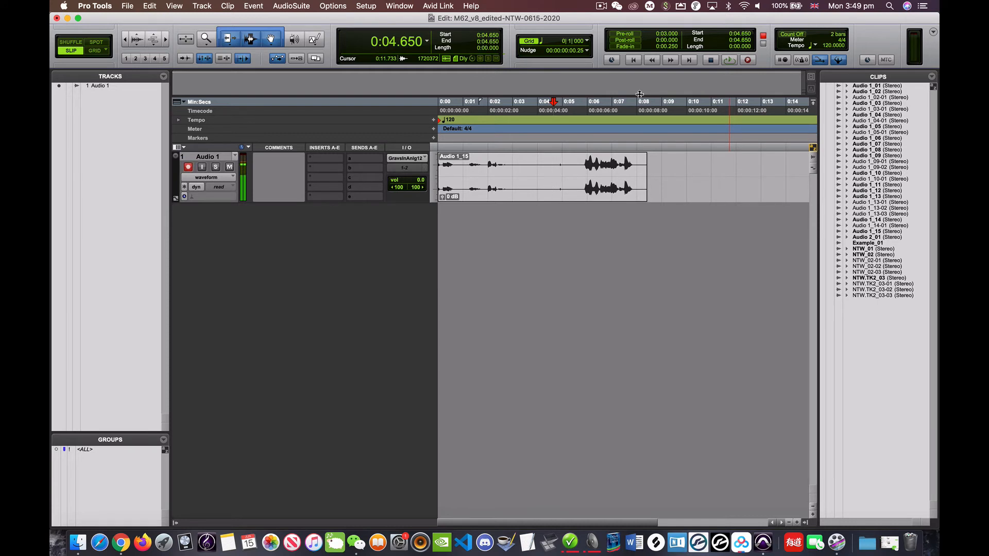
# Play from the session start and punch in a recording on Audio 1 from about 0:04.5 to 0:07.1
pyautogui.press('Return')
pyautogui.press('space')
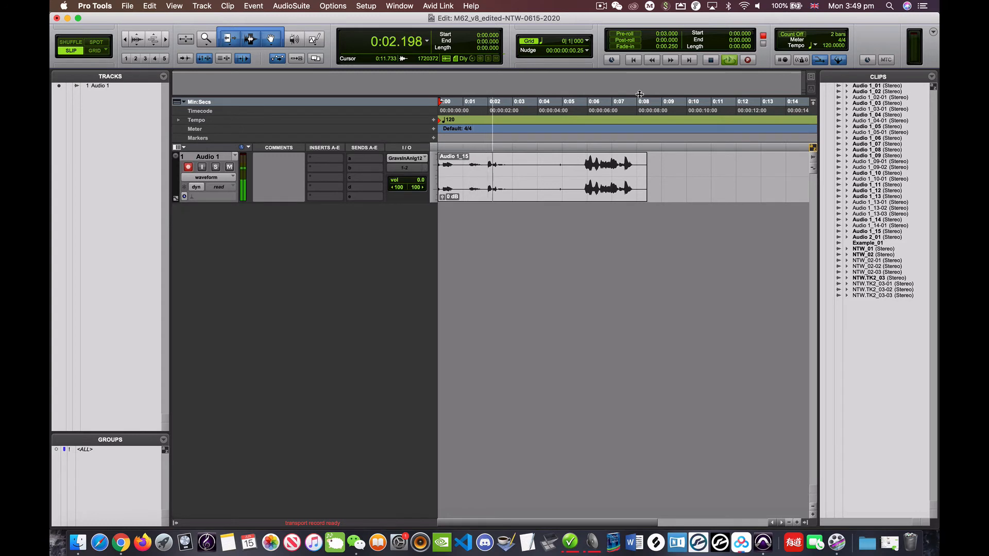
pyautogui.press('space')
pyautogui.press('Return')
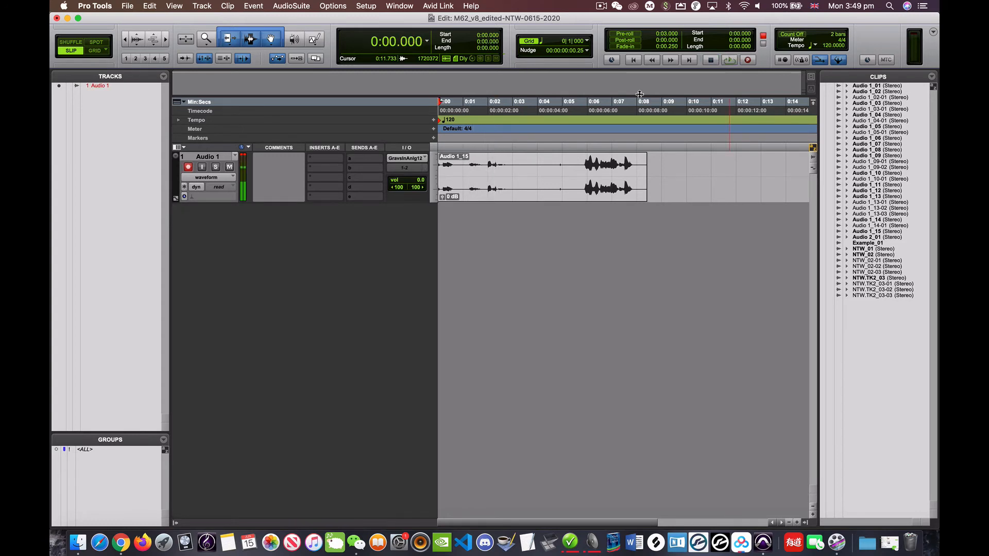
pyautogui.press('space')
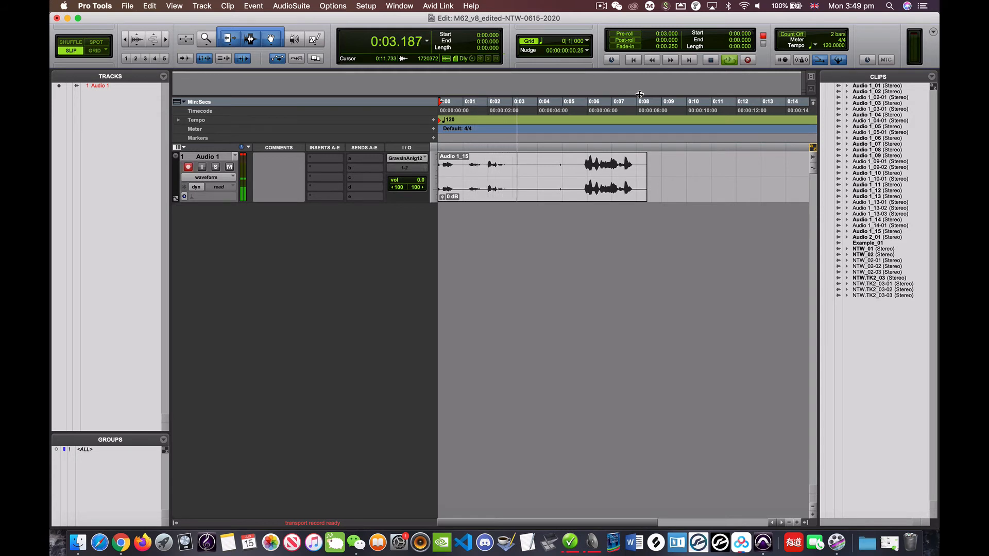
pyautogui.press('super+space')
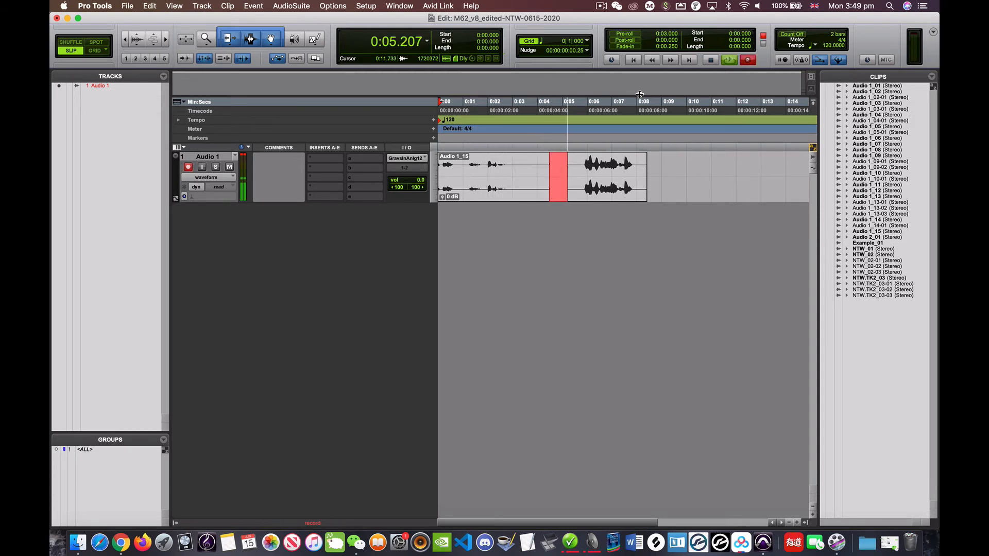
pyautogui.press('space')
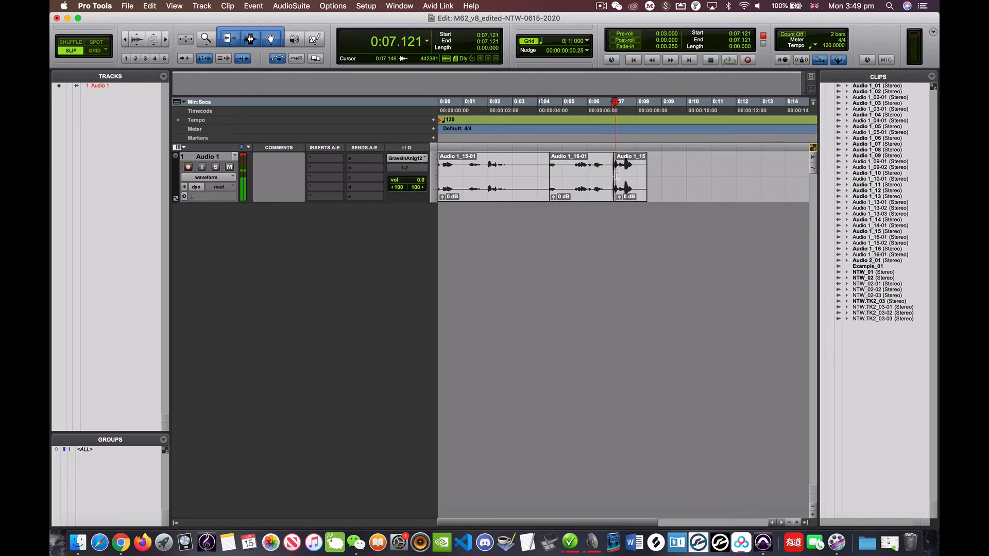
# Move the edit boundary between the punched-in clip and the following clip to about 0:06.9 and select the punched-in clip
pyautogui.doubleClick(618, 175)
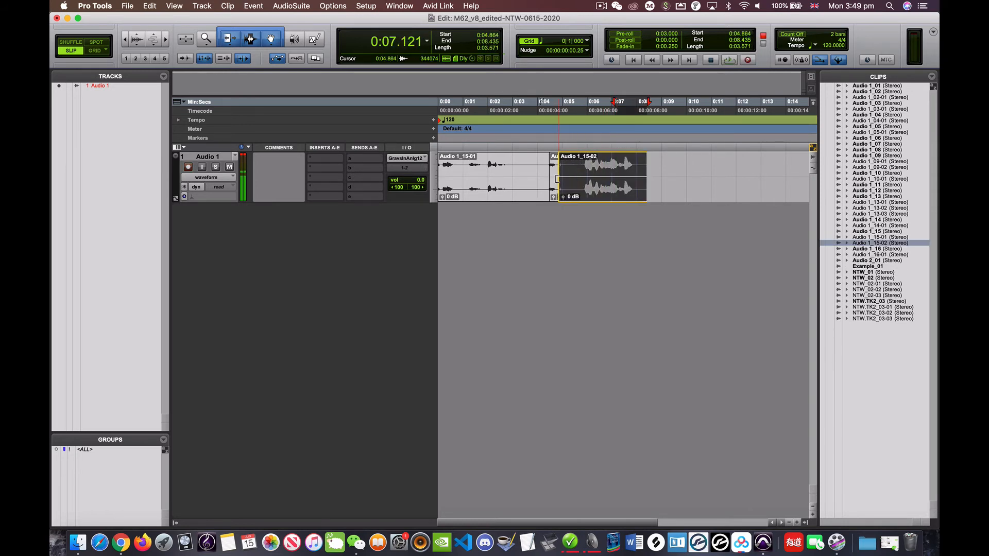
pyautogui.moveTo(617, 176); pyautogui.dragTo(614, 176)
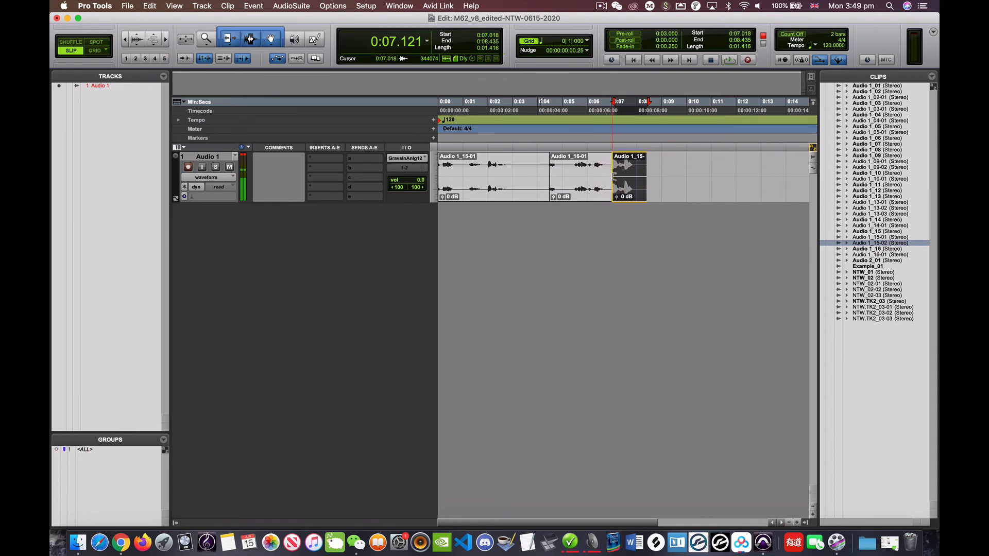
pyautogui.click(592, 187)
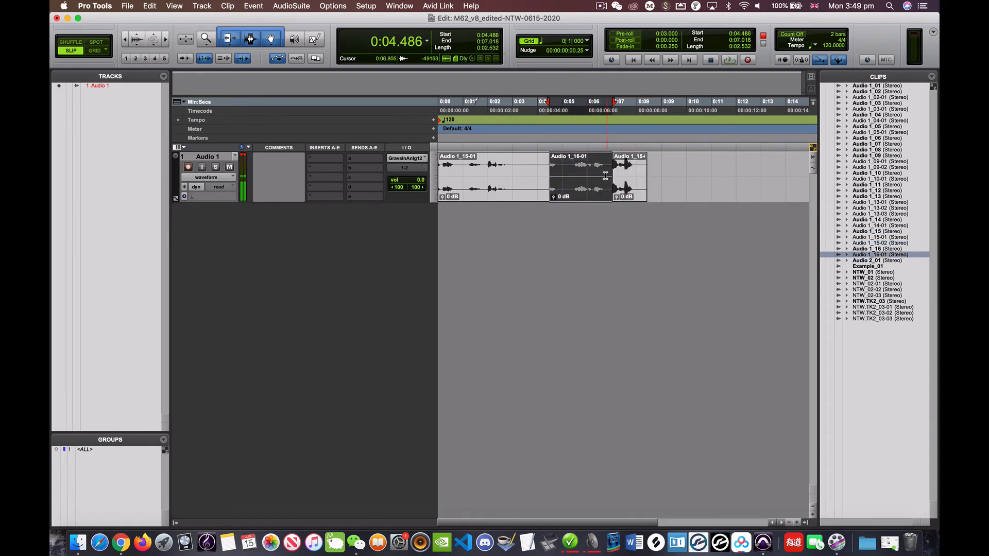
pyautogui.moveTo(616, 176); pyautogui.dragTo(610, 175)
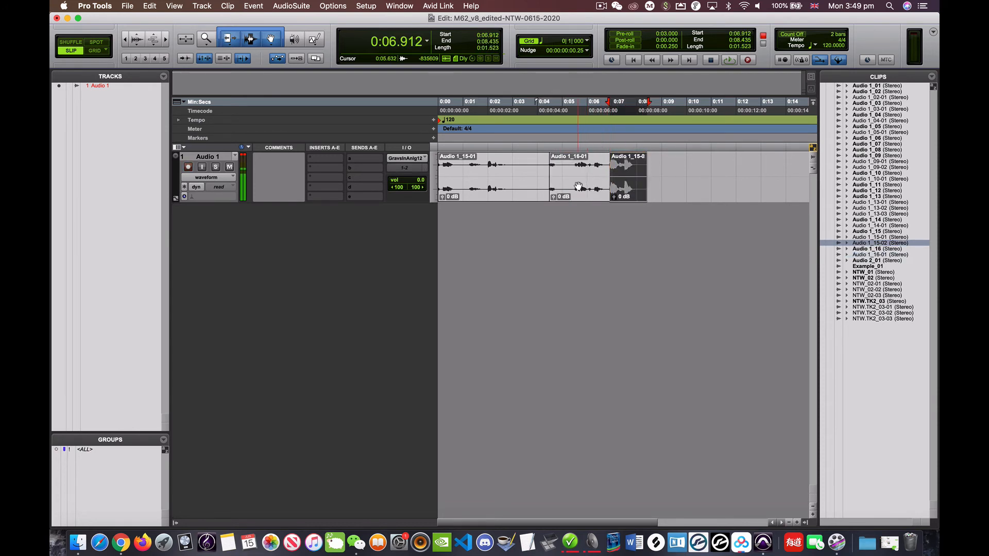
pyautogui.click(578, 186)
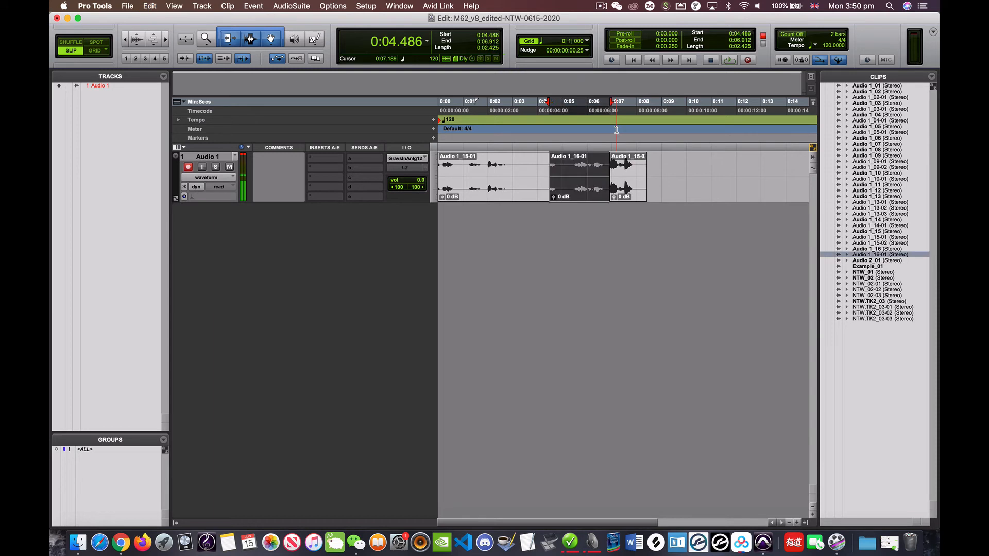
# Undo the boundary trims and the punched-in recording on Audio 1
pyautogui.press('super+z')
pyautogui.press('super+z')
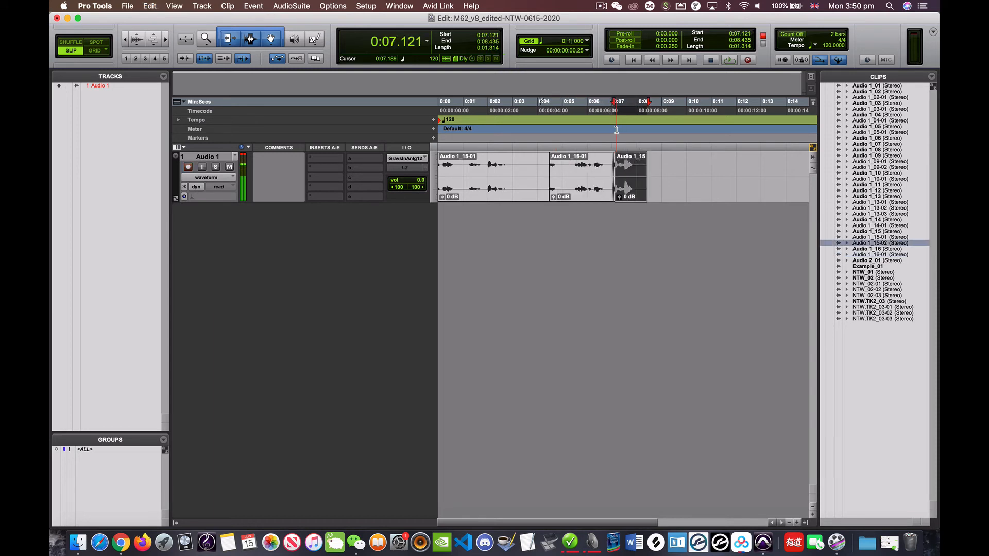
pyautogui.press('super+z')
pyautogui.press('super+z')
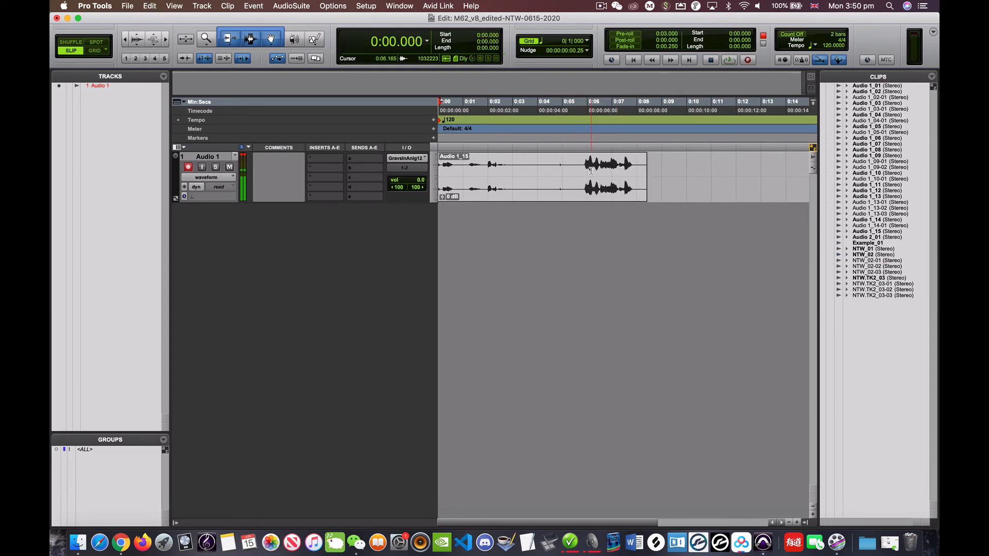
# Select the quiet passage of the Audio 1 clip from about 0:03.5 to 0:05.9
pyautogui.moveTo(540, 170); pyautogui.dragTo(573, 170)
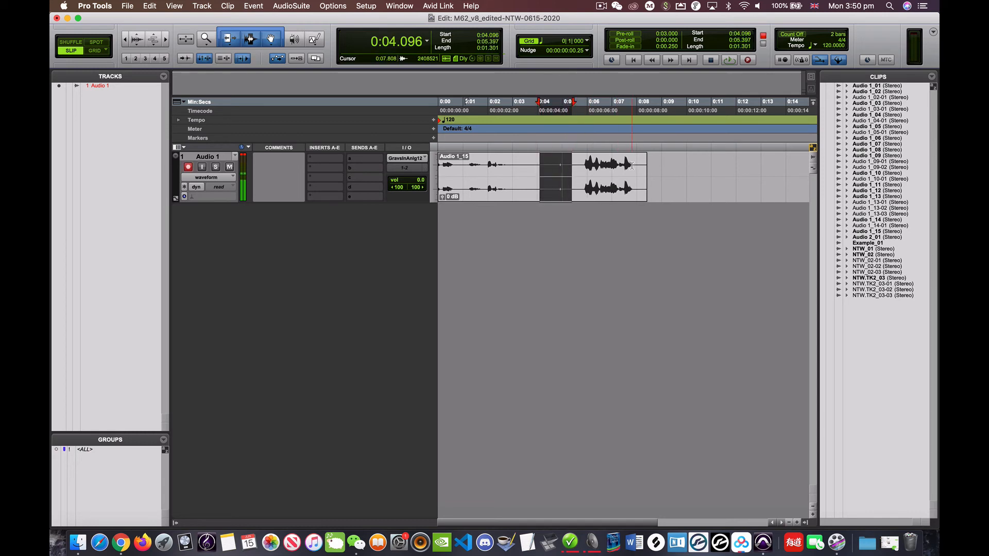
pyautogui.click(674, 177)
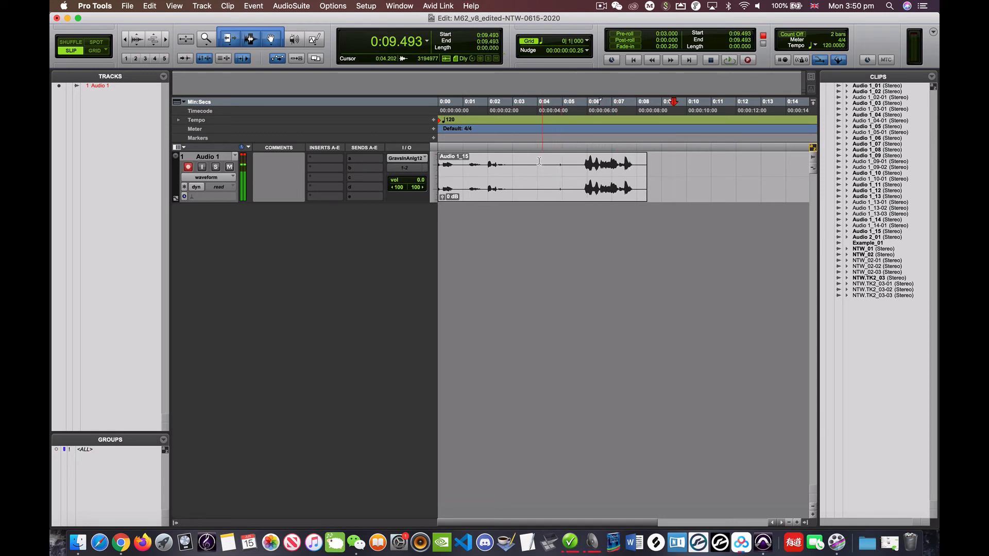
pyautogui.moveTo(525, 160); pyautogui.dragTo(584, 162)
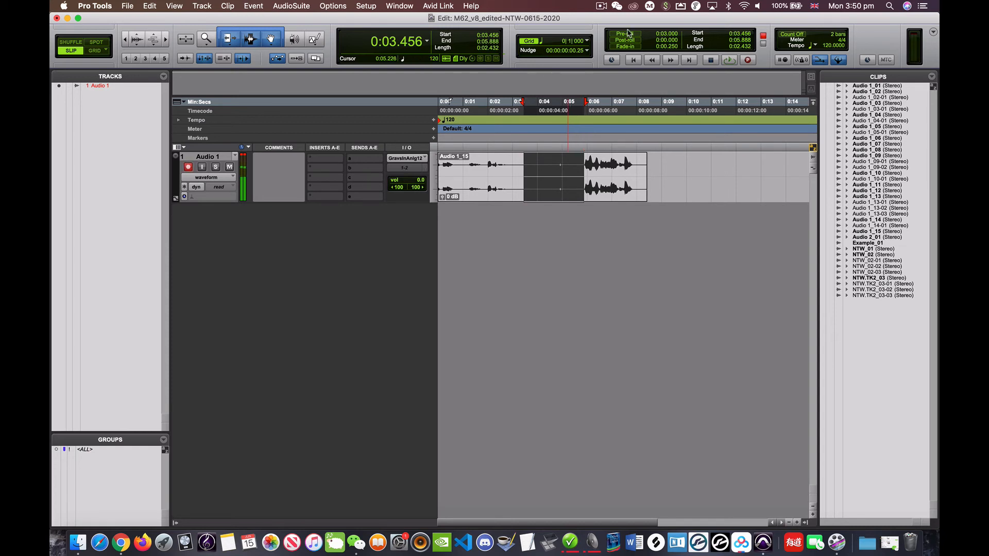
# Enable pre-roll, and switch the main counter to Bars|Beats and back to Min:Secs
pyautogui.click(427, 41)
pyautogui.click(428, 42)
pyautogui.click(428, 42)
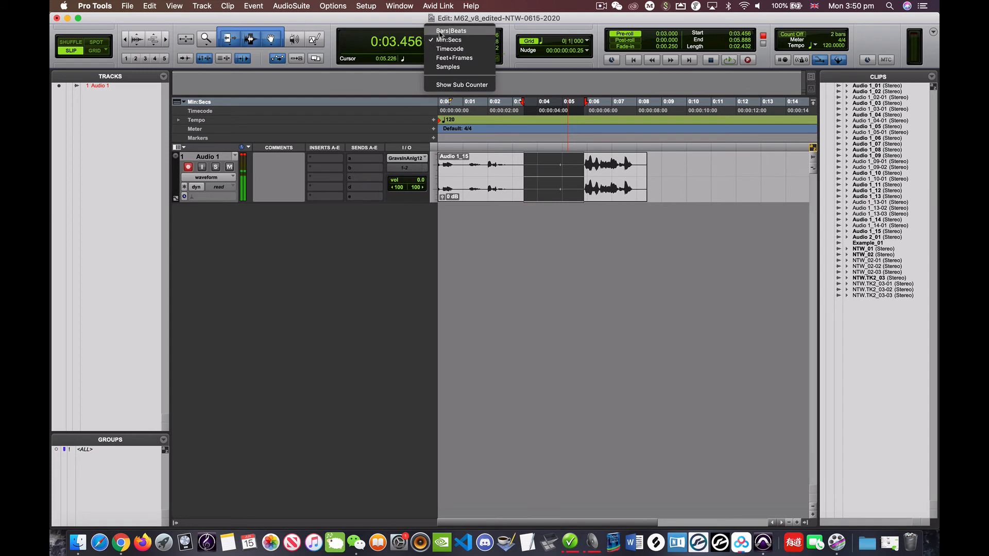
pyautogui.click(441, 32)
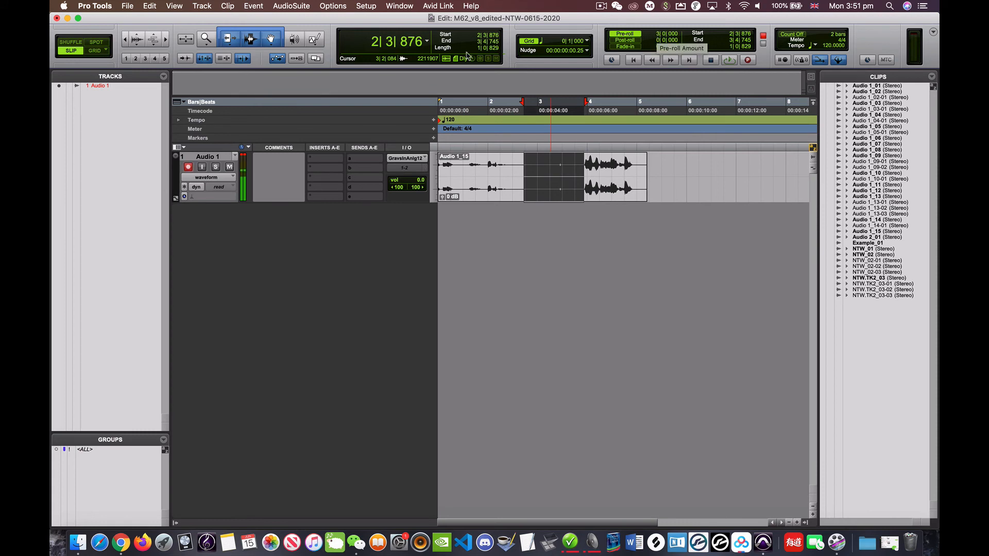
pyautogui.click(426, 41)
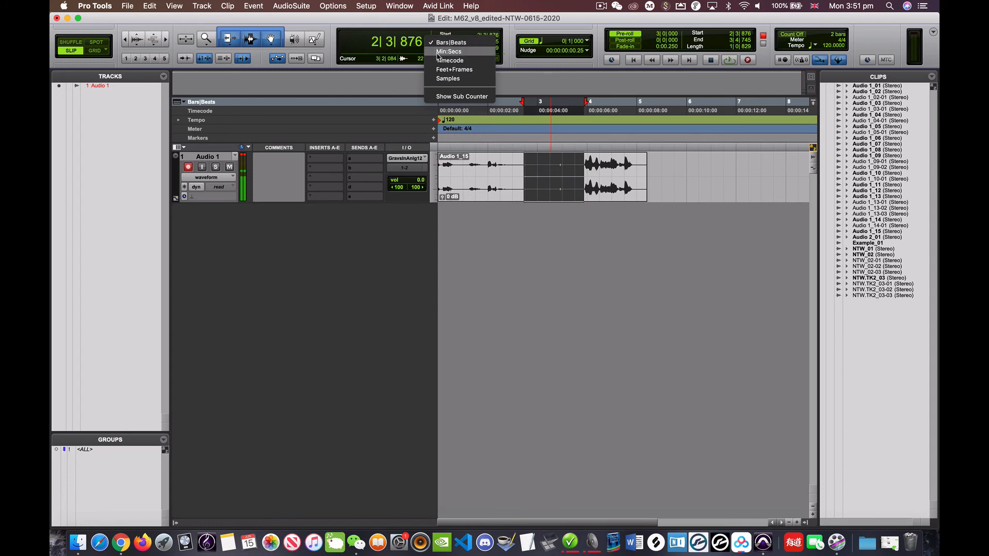
pyautogui.click(438, 52)
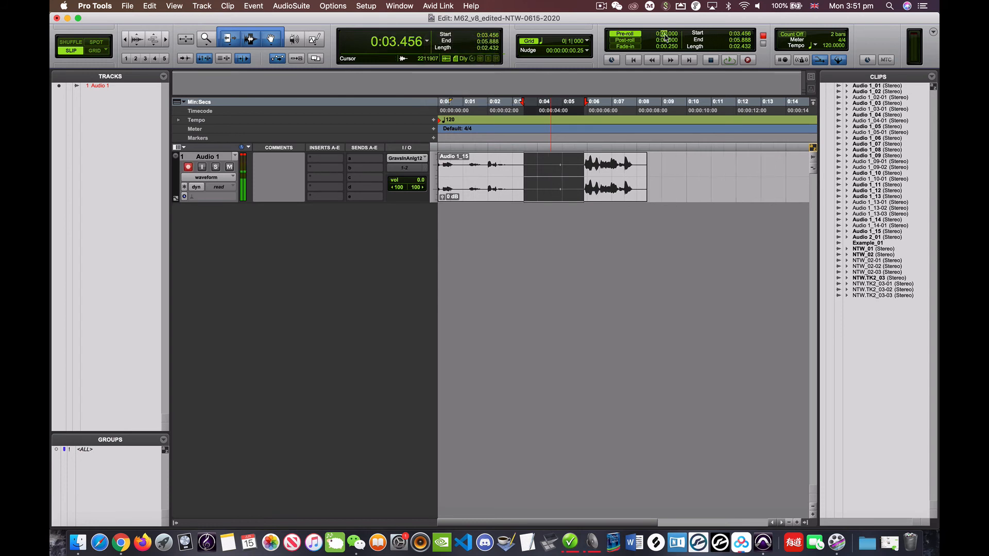
# Select the Audio 1 clip from about 0:04.5 to 0:06.5 and record over that range with pre-roll
pyautogui.click(545, 164)
pyautogui.click(522, 164)
pyautogui.moveTo(521, 164); pyautogui.dragTo(597, 166)
pyautogui.click(584, 170)
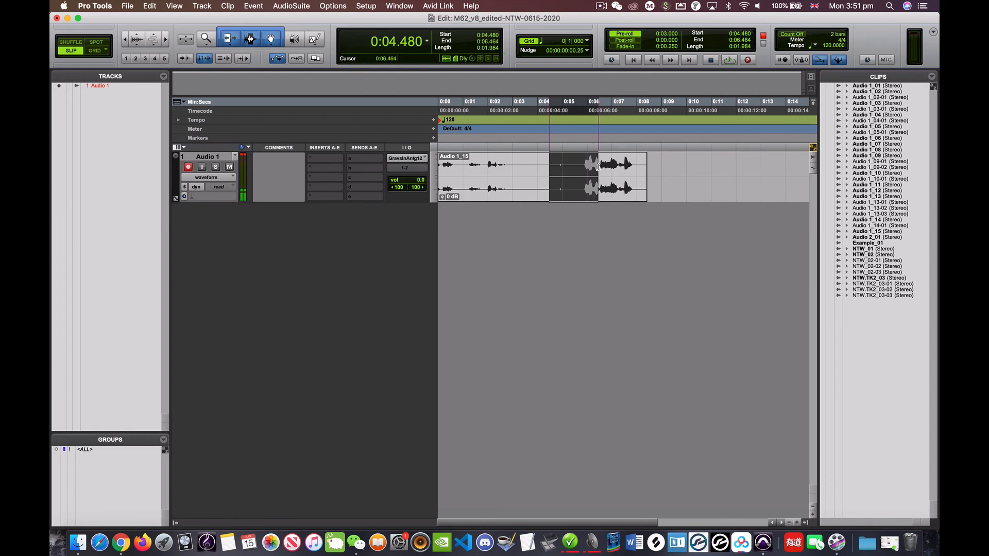
pyautogui.hotkey('shift', '/')
pyautogui.press('super+space')
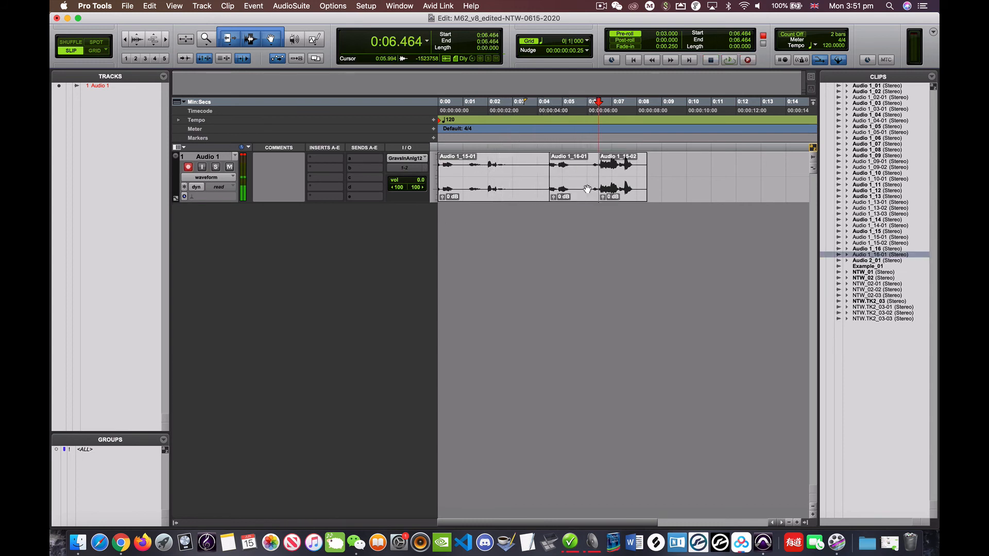
# Turn pre-roll off and enable post-roll with an amount of 3 seconds
pyautogui.click(631, 34)
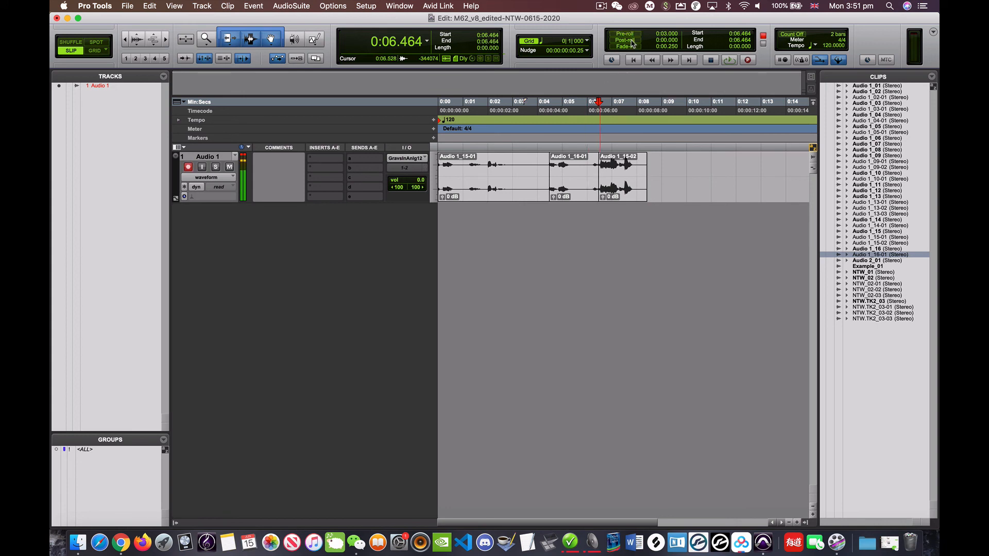
pyautogui.click(630, 40)
pyautogui.click(665, 40)
# Trim the start of the last clip to about 0:06.7, and undo both the trim and the recording before it
pyautogui.keyDown('shift'); pyautogui.click(605, 164); pyautogui.keyUp('shift')
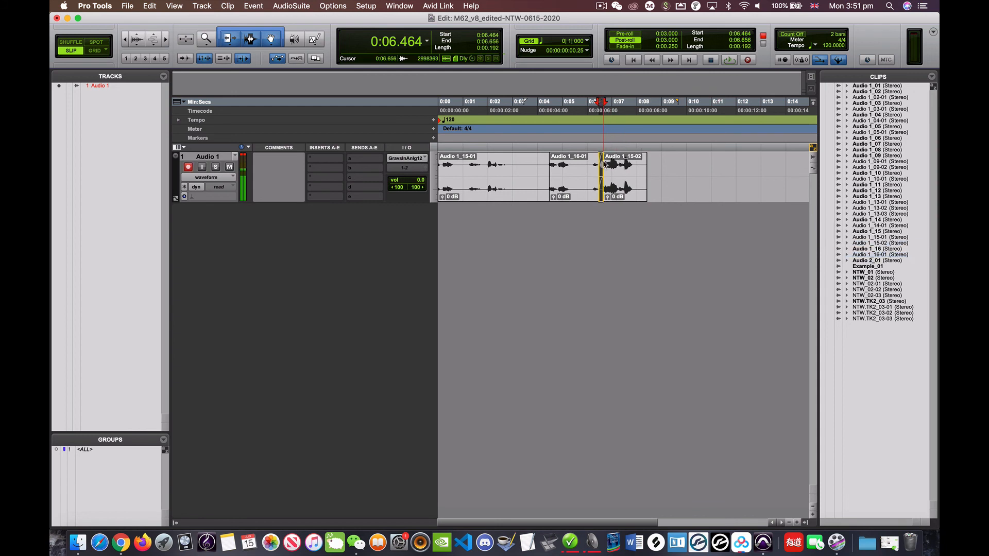
pyautogui.press('super+z')
pyautogui.press('super+z')
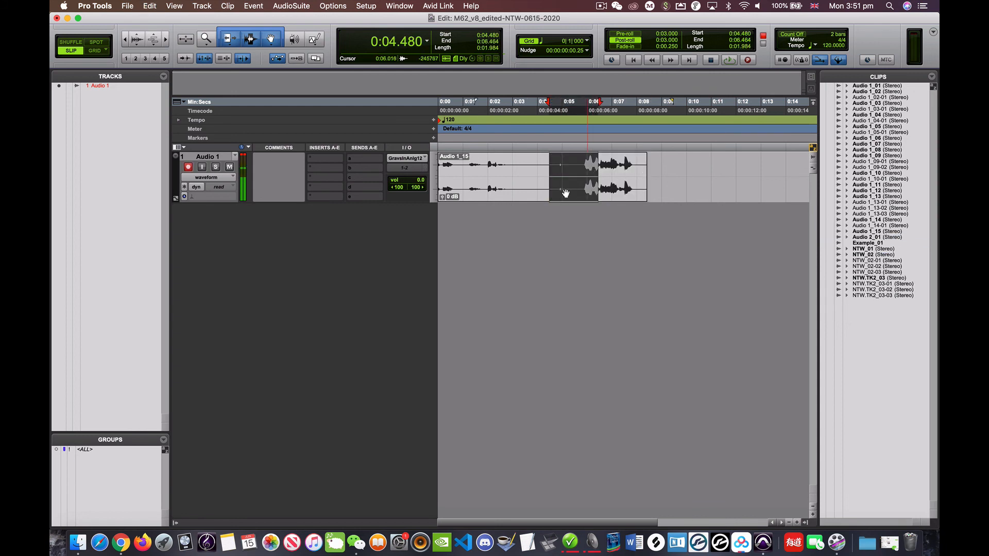
# Select the quiet passage of the Audio 1 clip from about 0:03.9 to 0:05.9 for re-recording
pyautogui.click(540, 163)
pyautogui.moveTo(536, 164); pyautogui.dragTo(584, 165)
pyautogui.press('super+space')
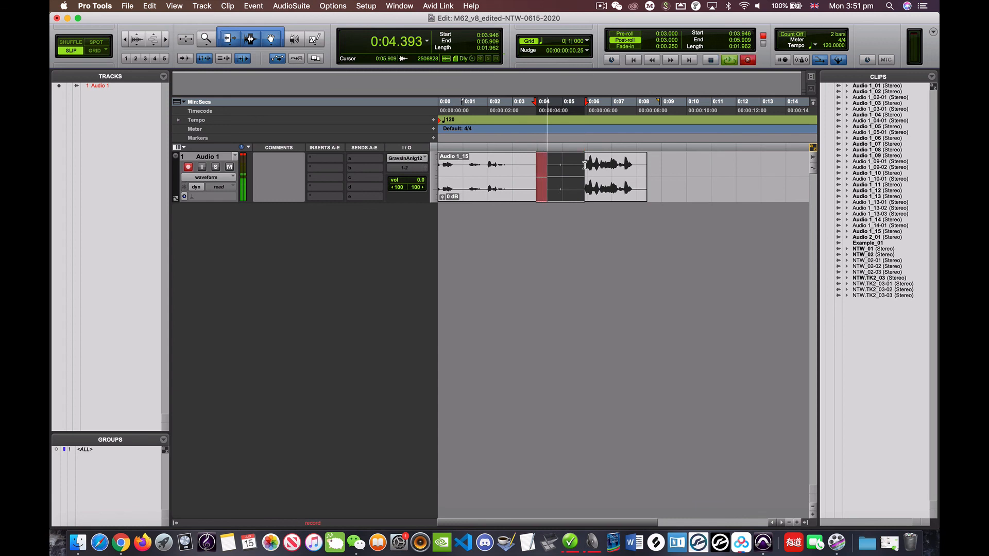
pyautogui.press('space')
pyautogui.press('super+z')
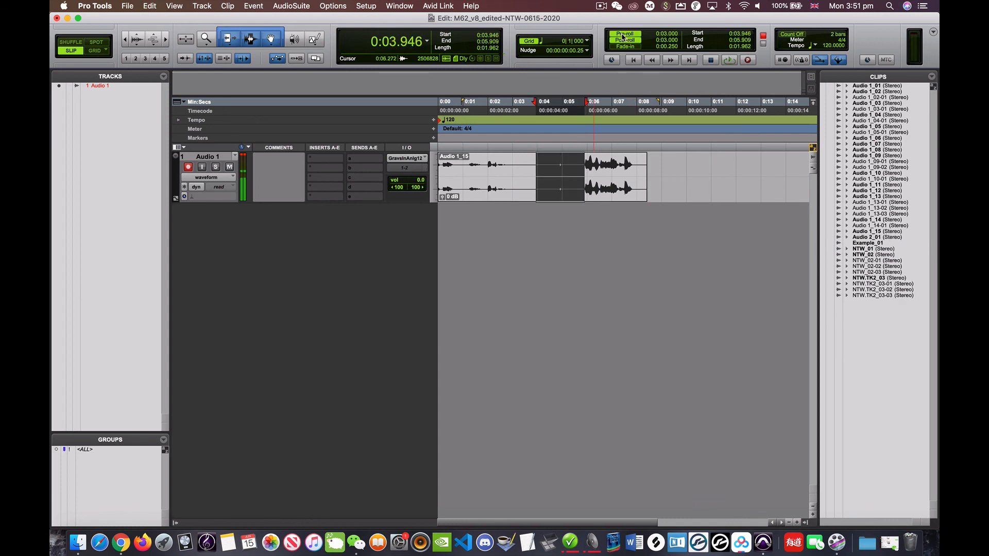
# Record over the selected passage on Audio 1 with 3-second pre-roll and post-roll enabled
pyautogui.press('space')
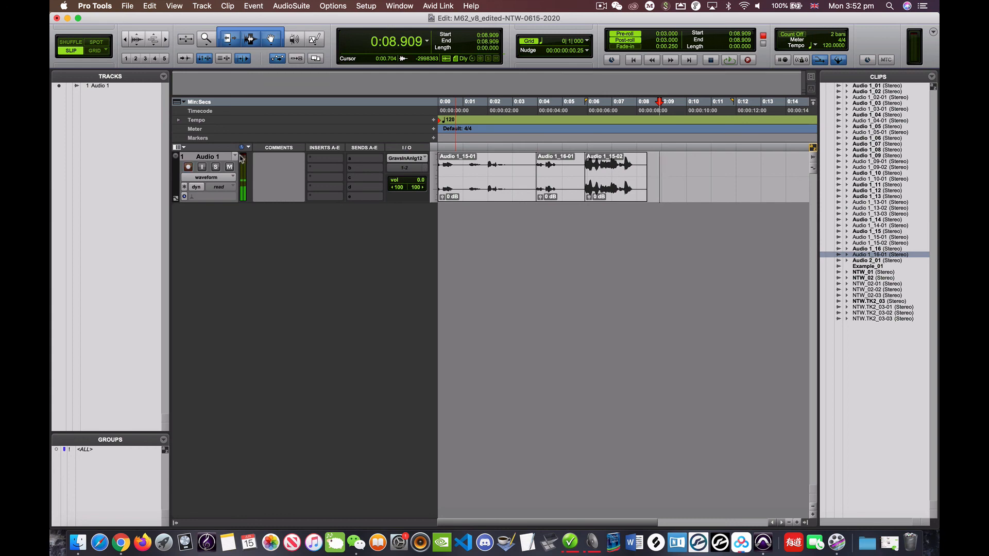
# Switch to ScreenFlow
pyautogui.press('super+Tab')
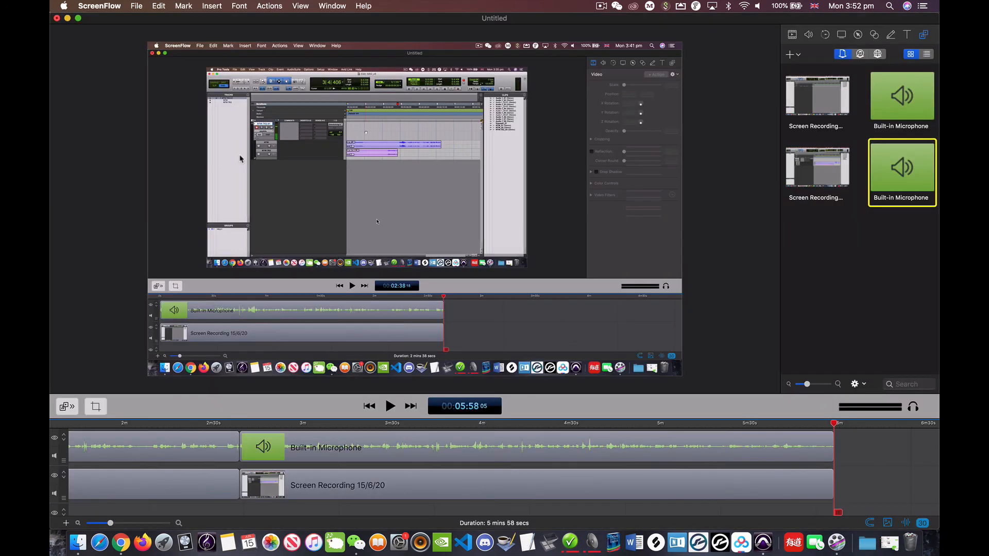
pyautogui.press('super+Tab')
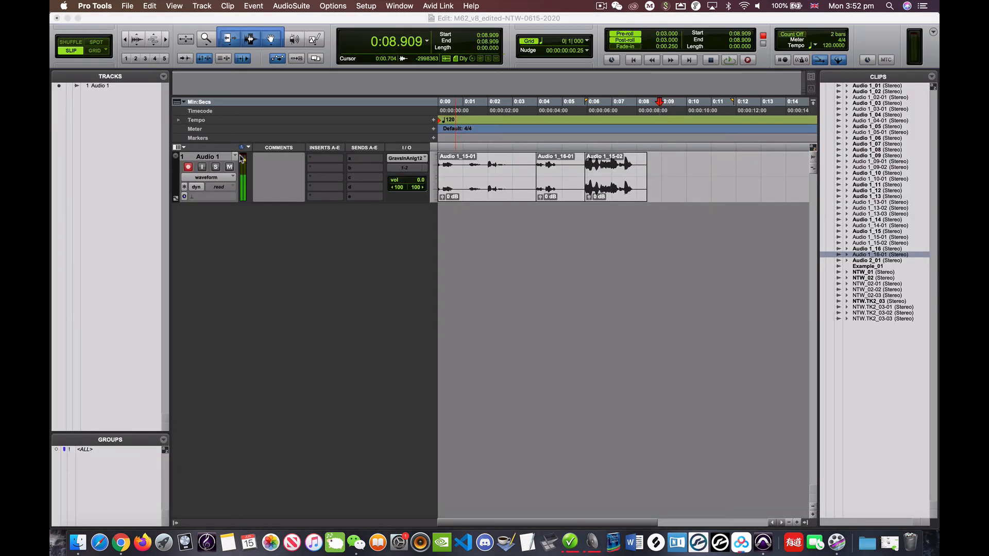
pyautogui.press('super+Tab')
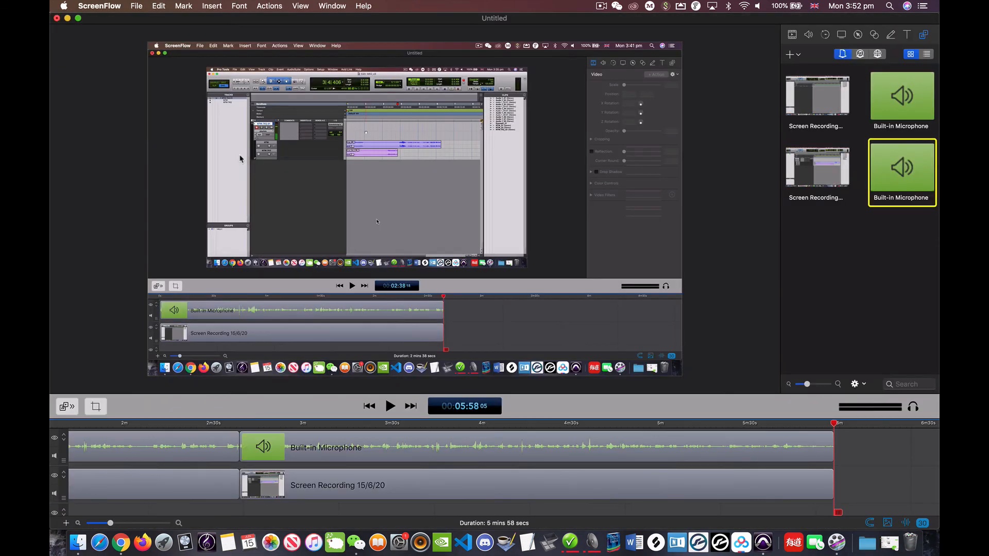